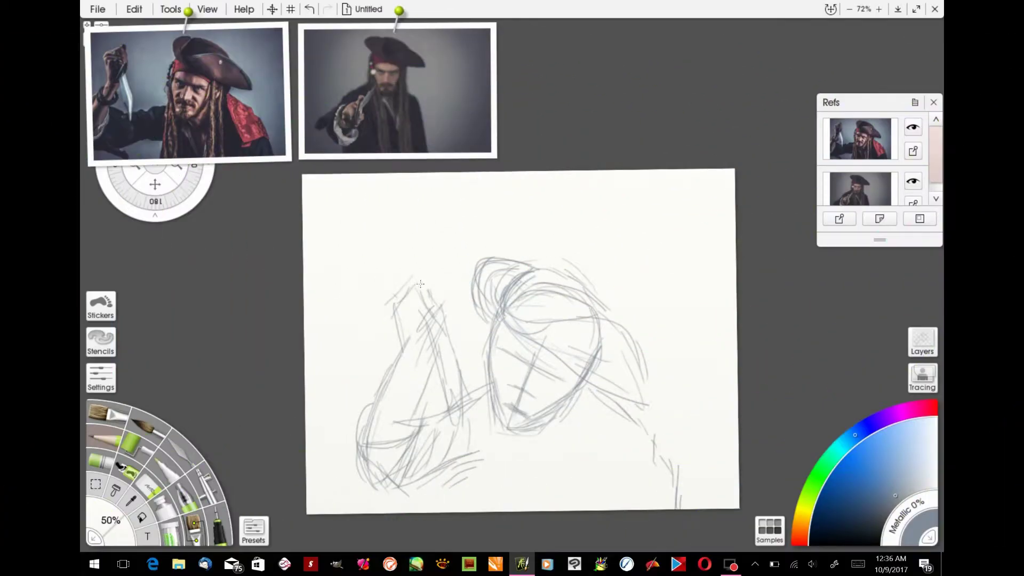
Step: Refine the raised hand's contour and sketch the headband's curve across the forehead
left_click_drag(428, 290, 425, 343)
left_click_drag(396, 314, 400, 343)
mouse_move(499, 313)
left_mouse_down()
mouse_move(486, 355)
mouse_move(574, 360)
left_mouse_up()
left_click_drag(513, 336, 569, 376)
left_click_drag(546, 335, 481, 343)
left_click_drag(502, 314, 492, 337)
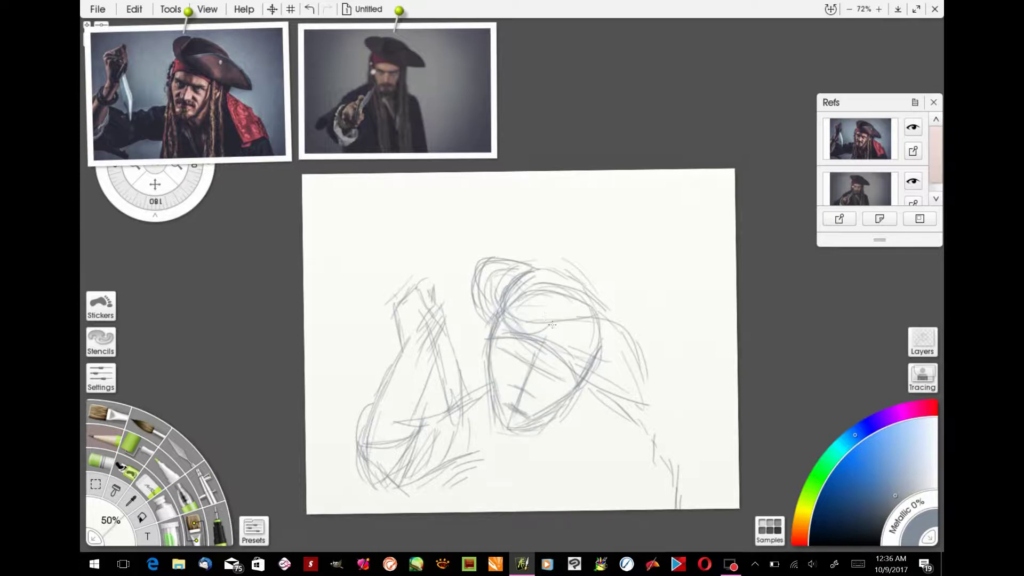
Step: Sketch the almond-shaped eyes and the nose, with the pirate reference photo enlarged for comparison
left_click_drag(558, 348, 583, 370)
mouse_move(506, 347)
left_mouse_down()
mouse_move(556, 369)
mouse_move(544, 380)
mouse_move(562, 379)
left_mouse_up()
mouse_move(520, 352)
left_mouse_down()
mouse_move(568, 375)
mouse_move(551, 367)
mouse_move(559, 377)
mouse_move(560, 367)
mouse_move(540, 367)
mouse_move(564, 371)
left_mouse_up()
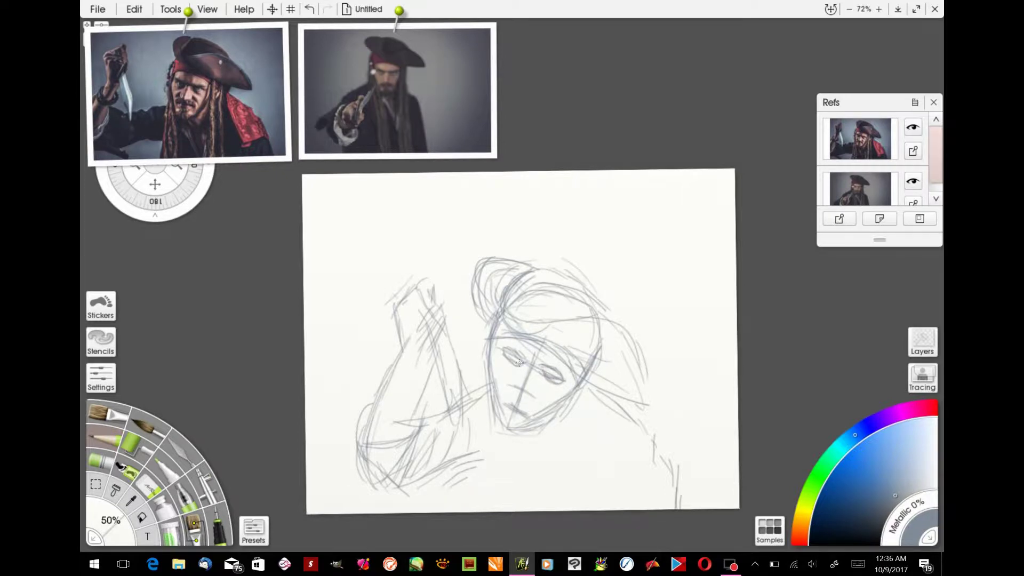
mouse_move(514, 341)
left_mouse_down()
mouse_move(547, 358)
mouse_move(522, 398)
mouse_move(534, 393)
left_mouse_up()
scroll(229, 81, "up", 5)
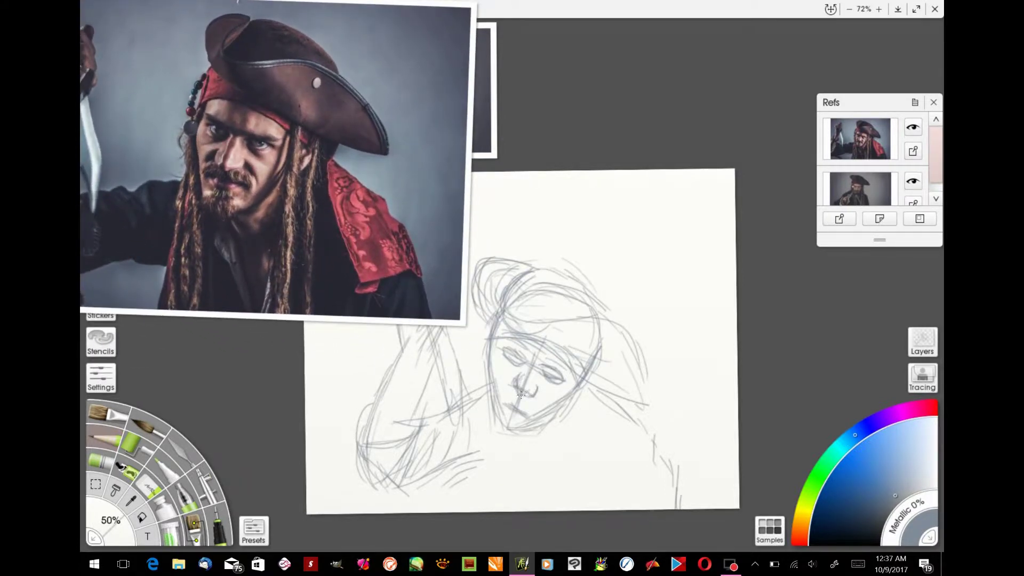
left_click_drag(521, 394, 535, 391)
left_click_drag(594, 271, 676, 173)
left_click_drag(594, 285, 626, 185)
left_click_drag(626, 185, 617, 234)
left_click_drag(585, 292, 611, 218)
scroll(611, 218, "up", 3)
scroll(590, 114, "down", 2)
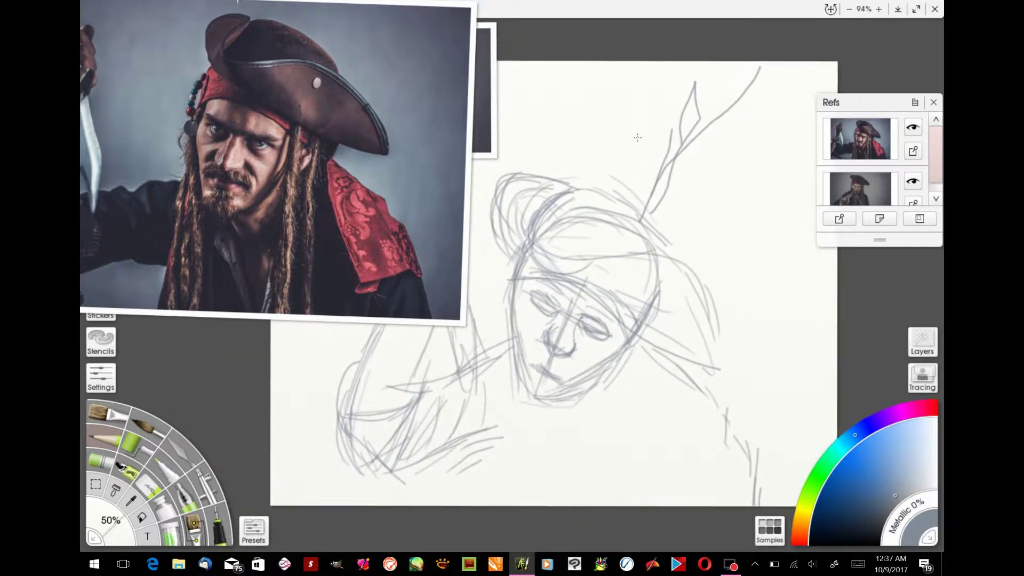
key("e")
mouse_move(693, 123)
left_mouse_down()
mouse_move(676, 155)
mouse_move(735, 96)
mouse_move(700, 104)
mouse_move(678, 171)
mouse_move(709, 183)
left_mouse_up()
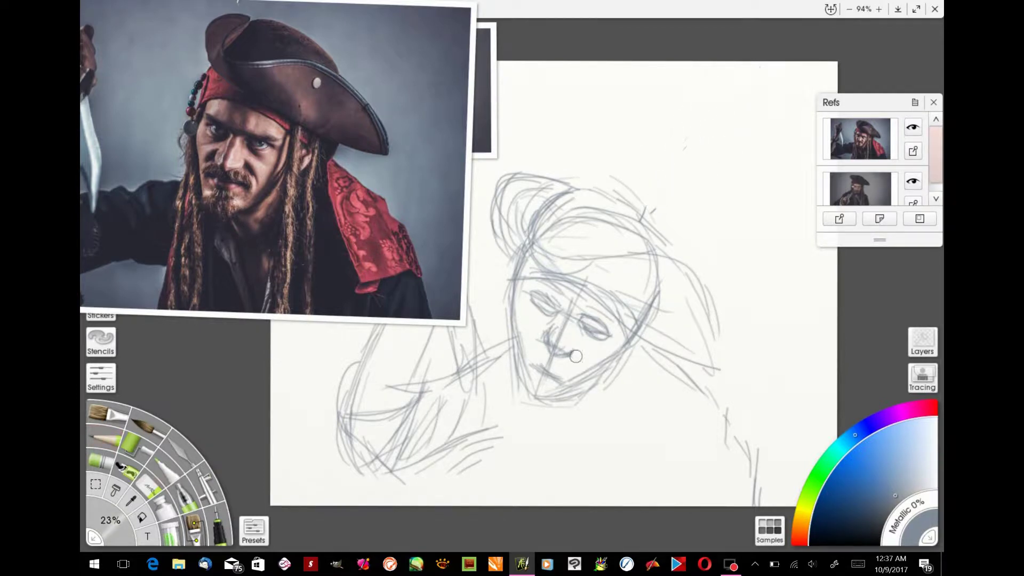
Step: Redraw the nose with the pencil at size 50% and add the moustache, mouth, chin beard and darker eyes
left_click(107, 437)
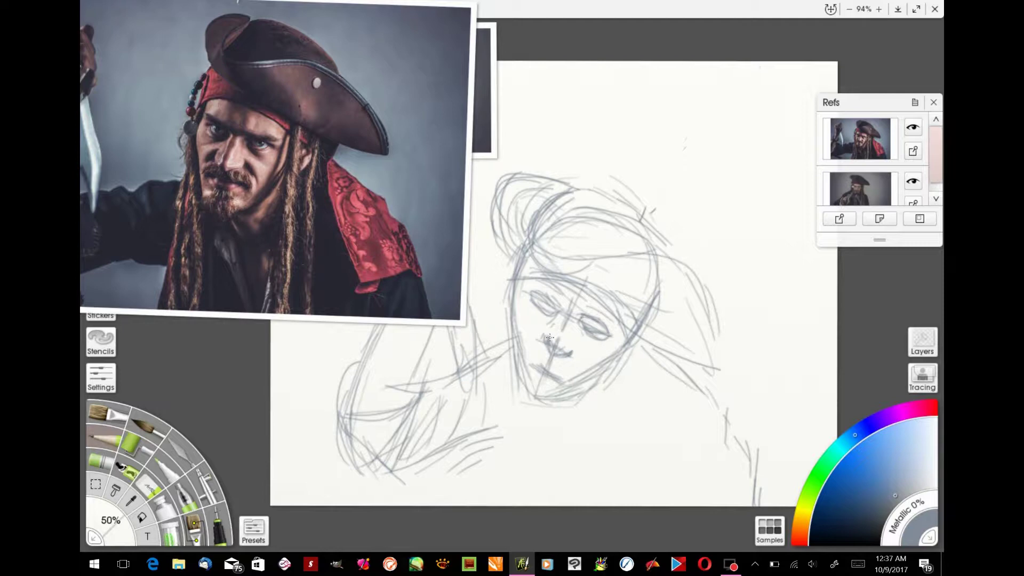
mouse_move(553, 331)
left_mouse_down()
mouse_move(555, 356)
mouse_move(576, 351)
mouse_move(573, 359)
mouse_move(528, 340)
mouse_move(553, 336)
mouse_move(543, 381)
mouse_move(549, 350)
mouse_move(574, 372)
mouse_move(528, 356)
left_mouse_up()
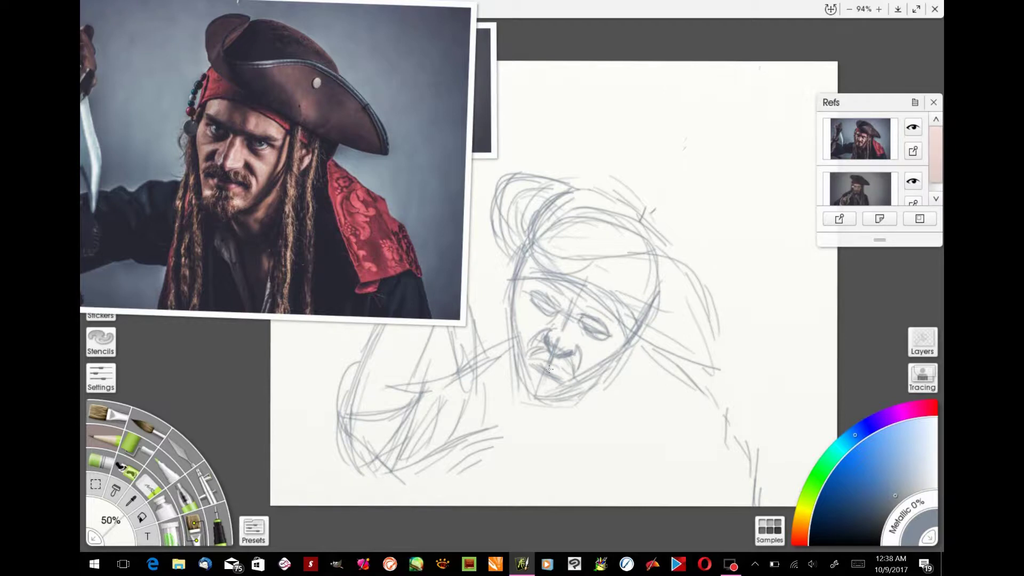
mouse_move(546, 367)
left_mouse_down()
mouse_move(531, 382)
mouse_move(548, 391)
mouse_move(530, 374)
mouse_move(518, 385)
mouse_move(527, 395)
mouse_move(559, 381)
mouse_move(559, 395)
mouse_move(529, 393)
left_mouse_up()
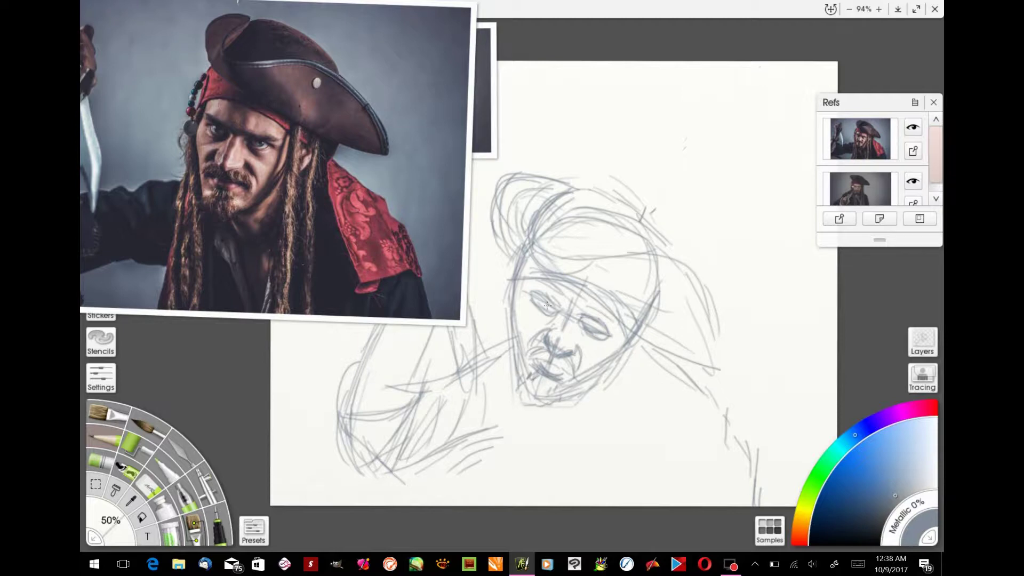
mouse_move(547, 305)
left_mouse_down()
mouse_move(554, 317)
mouse_move(541, 288)
mouse_move(610, 342)
mouse_move(581, 331)
mouse_move(552, 293)
mouse_move(597, 314)
mouse_move(620, 341)
left_mouse_up()
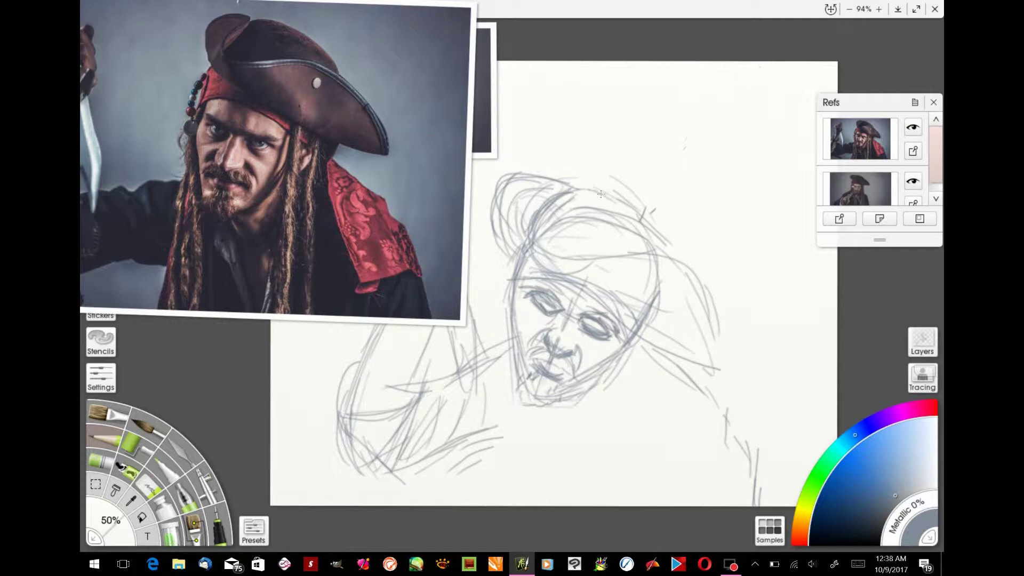
Step: Strengthen the hat brim's outer edge and sketch the cloth draped over the shoulder below it
mouse_move(601, 193)
left_mouse_down()
mouse_move(657, 233)
mouse_move(660, 253)
mouse_move(709, 305)
mouse_move(723, 360)
left_mouse_up()
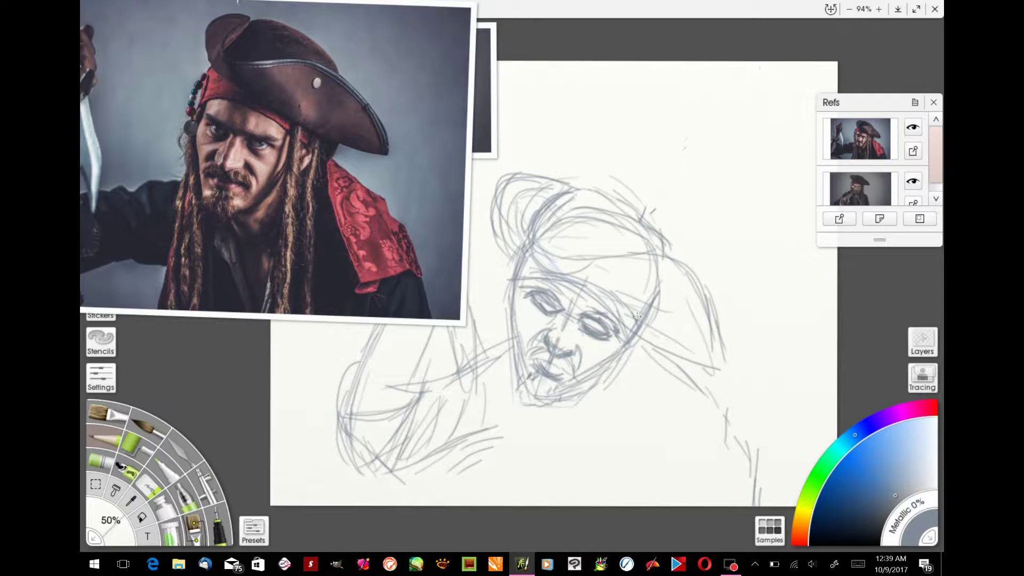
mouse_move(637, 316)
left_mouse_down()
mouse_move(682, 358)
mouse_move(663, 346)
mouse_move(645, 432)
mouse_move(649, 479)
mouse_move(664, 471)
left_mouse_up()
mouse_move(691, 371)
left_mouse_down()
mouse_move(726, 407)
mouse_move(731, 449)
left_mouse_up()
left_click_drag(696, 470, 664, 500)
left_click_drag(659, 444, 640, 491)
Step: Sketch long dreadlocks hanging from the headband beside the cheek on the draped-shoulder side
left_click_drag(642, 316, 617, 356)
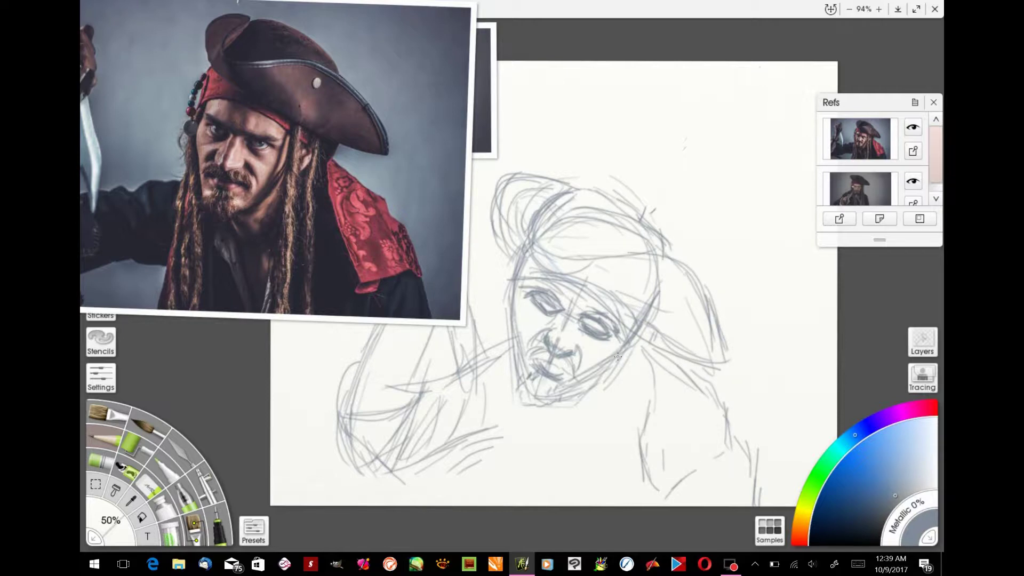
mouse_move(635, 297)
left_mouse_down()
mouse_move(608, 354)
mouse_move(615, 383)
mouse_move(589, 463)
left_mouse_up()
left_click_drag(617, 378, 579, 485)
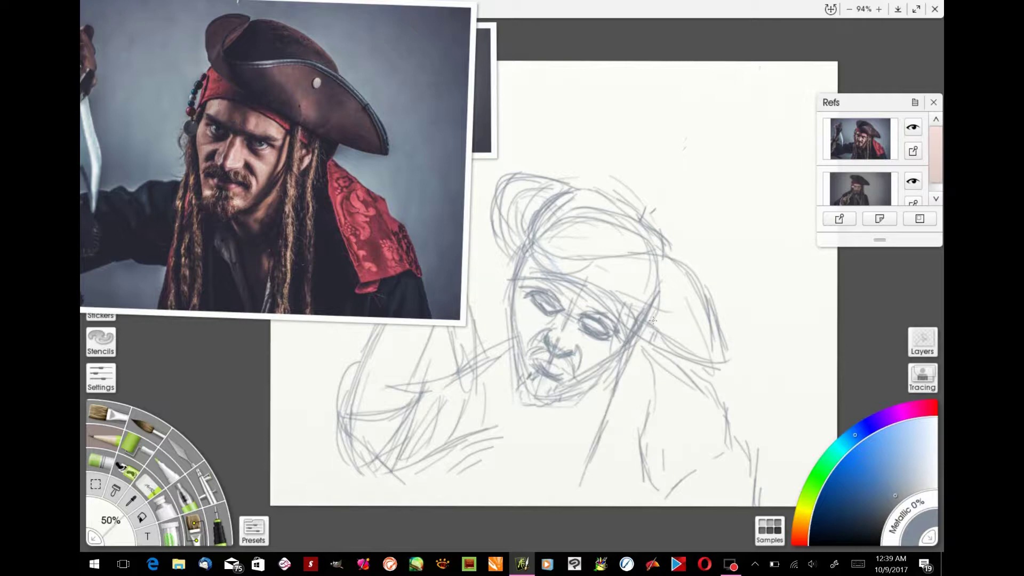
left_click_drag(651, 328, 605, 494)
left_click_drag(642, 384, 607, 471)
left_click_drag(620, 395, 588, 494)
left_click_drag(646, 337, 618, 374)
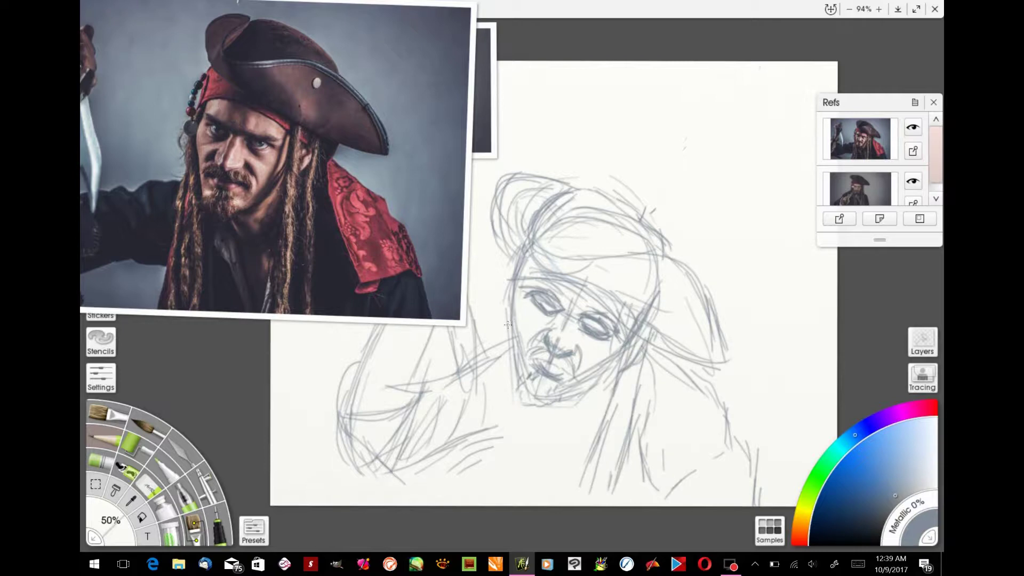
Step: Reinforce the raised arm's sleeve, elbow and upper-arm lines and add a fold on the chest
mouse_move(506, 332)
left_mouse_down()
mouse_move(483, 341)
mouse_move(456, 398)
mouse_move(426, 373)
mouse_move(397, 376)
mouse_move(394, 410)
left_mouse_up()
left_click_drag(424, 356, 416, 398)
left_click_drag(421, 377, 381, 459)
left_click_drag(419, 402, 380, 462)
mouse_move(356, 363)
left_mouse_down()
mouse_move(346, 454)
mouse_move(386, 473)
left_mouse_up()
mouse_move(417, 386)
left_mouse_down()
mouse_move(381, 408)
mouse_move(345, 412)
left_mouse_up()
mouse_move(343, 369)
left_mouse_down()
mouse_move(329, 415)
mouse_move(332, 457)
left_mouse_up()
left_click_drag(352, 470, 382, 482)
left_click_drag(497, 351, 421, 381)
left_click_drag(491, 445, 461, 501)
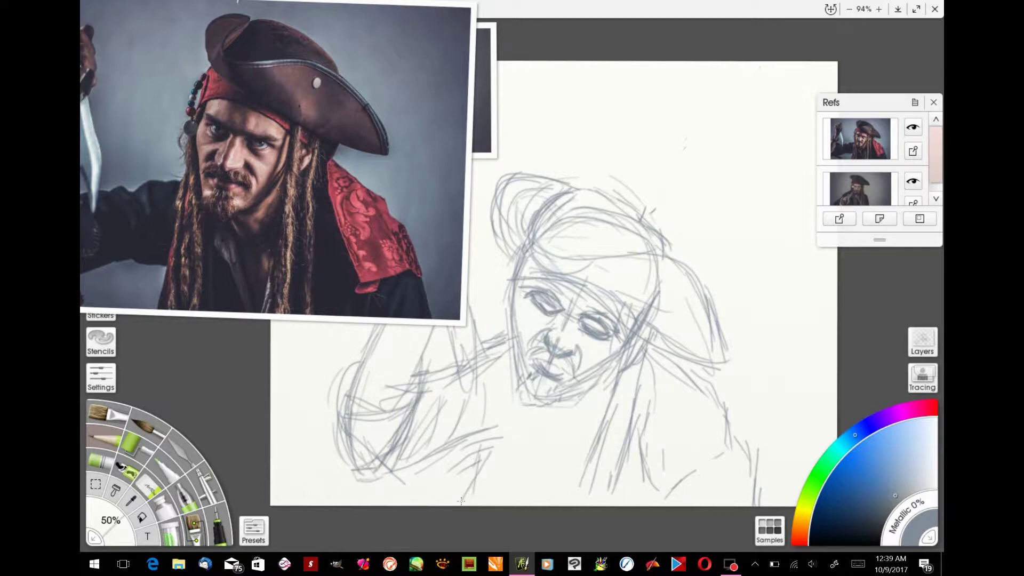
Step: Sketch long dreadlocks falling beside the face on the raised-arm side, from the hat down to the canvas edge
left_click_drag(515, 317, 506, 408)
left_click_drag(509, 286, 474, 504)
left_click_drag(504, 394, 484, 491)
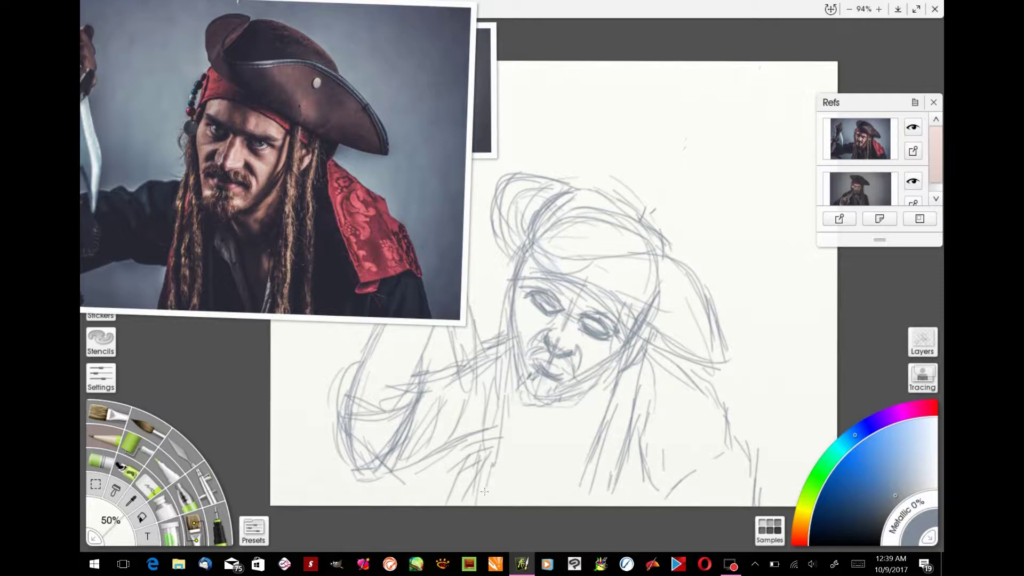
left_click_drag(512, 368, 506, 458)
left_click_drag(525, 400, 516, 501)
left_click_drag(528, 453, 519, 506)
mouse_move(523, 396)
left_mouse_down()
mouse_move(515, 495)
mouse_move(501, 477)
left_mouse_up()
left_click_drag(498, 382, 475, 504)
left_click_drag(503, 313, 494, 375)
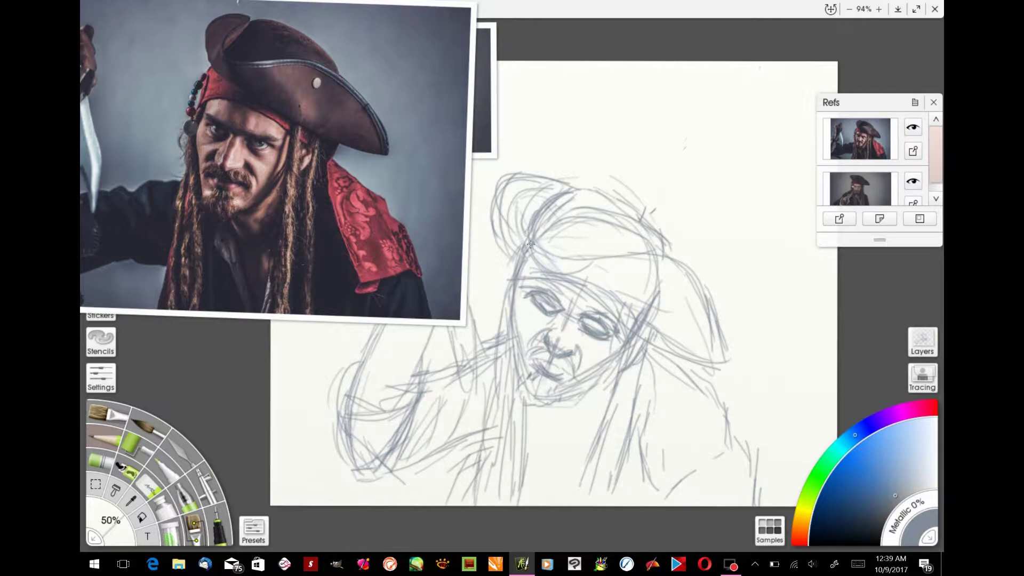
mouse_move(529, 243)
left_mouse_down()
mouse_move(498, 317)
mouse_move(473, 485)
left_mouse_up()
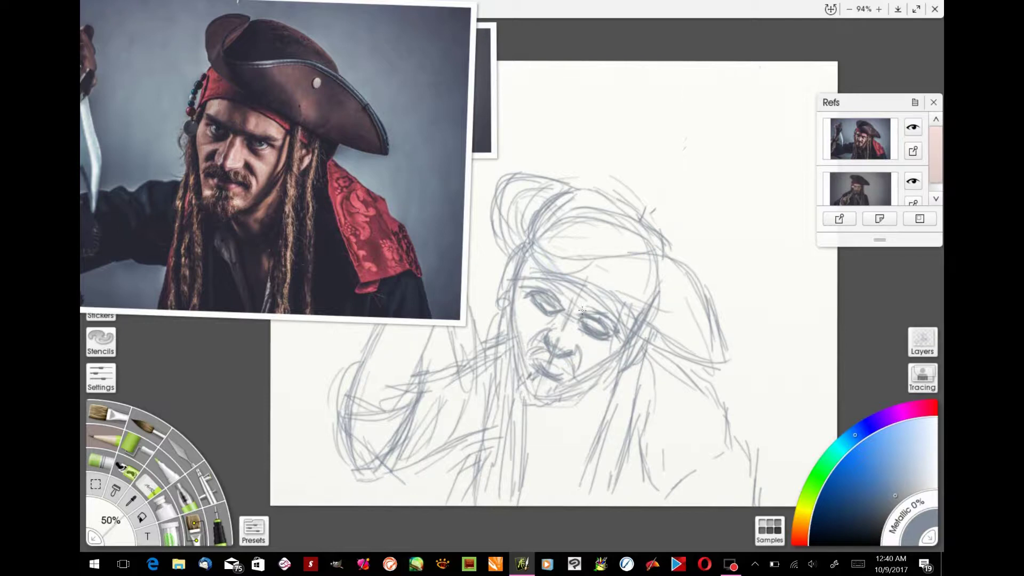
Step: Add the nose bridge and cheek crease, and reinforce the hat's brim, crown and folded edge
left_click_drag(560, 310, 544, 326)
left_click_drag(581, 322, 586, 372)
mouse_move(533, 256)
left_mouse_down()
mouse_move(631, 244)
mouse_move(712, 319)
left_mouse_up()
left_click_drag(648, 328, 711, 363)
mouse_move(628, 191)
left_mouse_down()
mouse_move(665, 243)
mouse_move(602, 193)
left_mouse_up()
left_click_drag(570, 193, 536, 238)
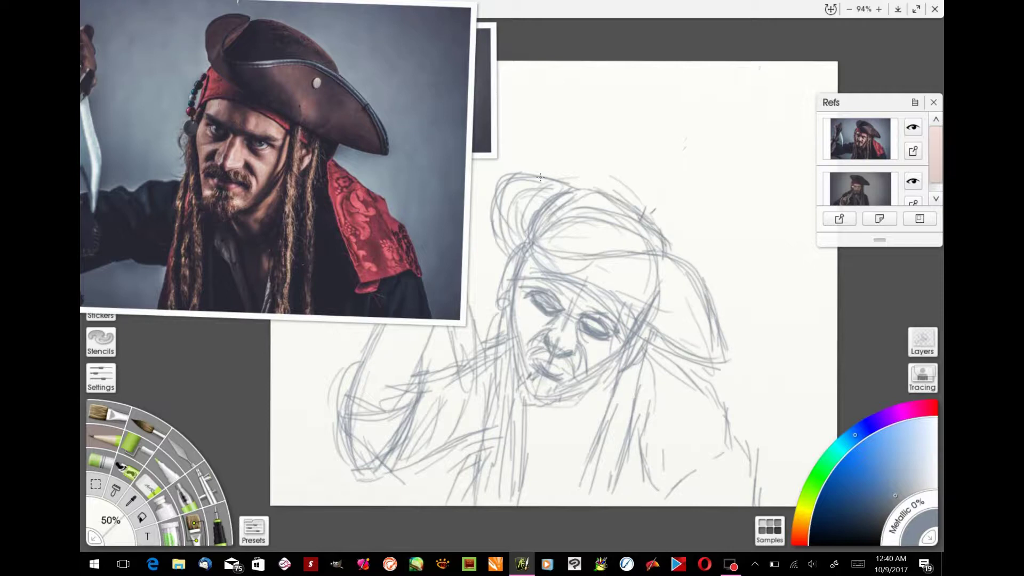
left_click_drag(518, 176, 569, 171)
mouse_move(564, 194)
left_mouse_down()
mouse_move(540, 221)
mouse_move(535, 245)
left_mouse_up()
Step: Darken the folds under the raised sleeve and add short cloth lines at the draped shoulder's lower end
left_click_drag(472, 439, 402, 475)
left_click_drag(428, 464, 486, 443)
left_click_drag(652, 445, 655, 468)
mouse_move(653, 461)
left_mouse_down()
mouse_move(671, 498)
mouse_move(725, 451)
mouse_move(666, 504)
left_mouse_up()
mouse_move(661, 464)
left_mouse_down()
mouse_move(655, 481)
mouse_move(635, 486)
left_mouse_up()
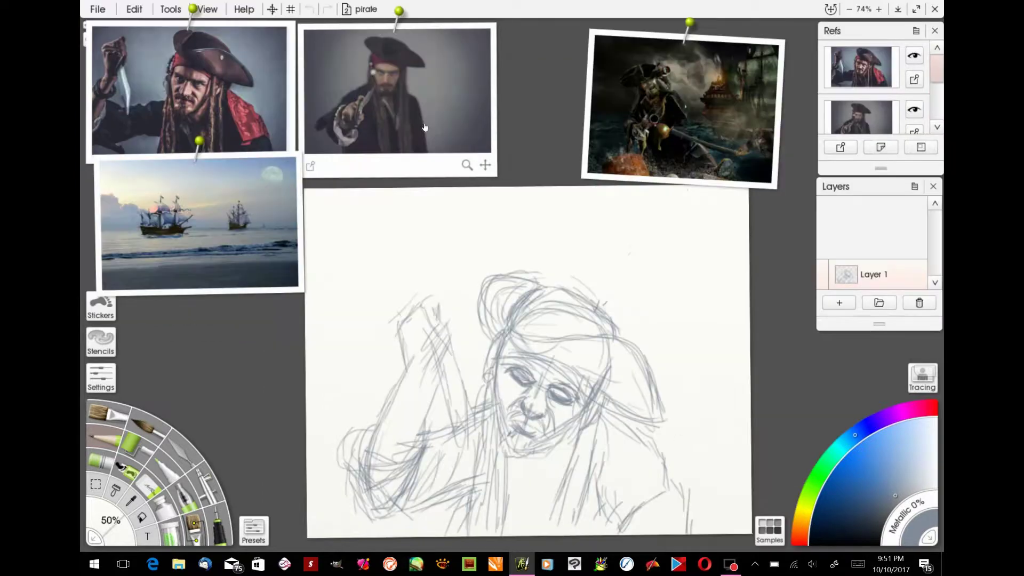
Step: Add a new layer and sketch a sailing ship with masts and sails in the background above the raised hand
left_click(840, 305)
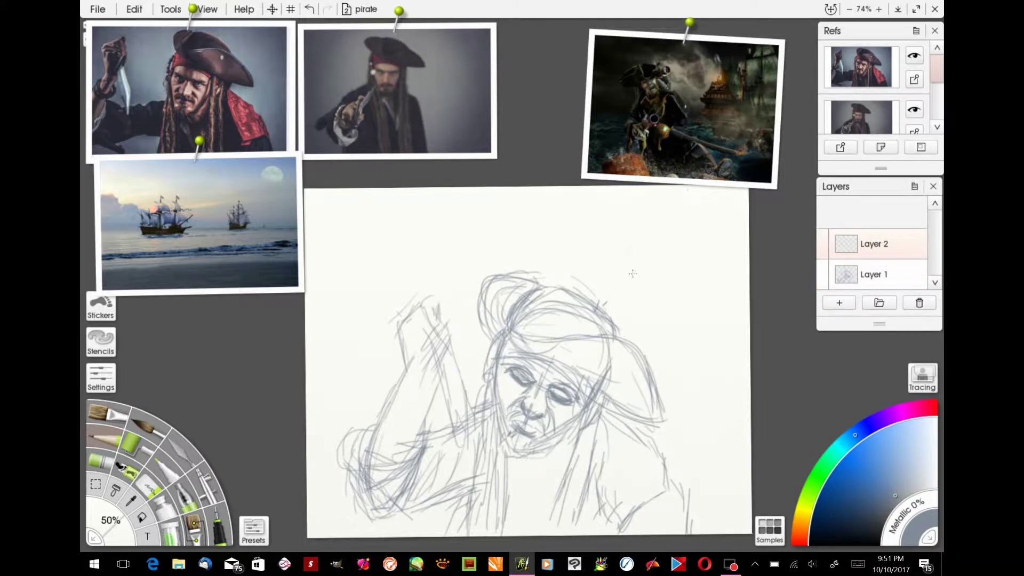
left_click_drag(365, 269, 358, 268)
mouse_move(421, 269)
left_mouse_down()
mouse_move(424, 278)
mouse_move(368, 287)
mouse_move(350, 271)
mouse_move(401, 259)
mouse_move(353, 241)
mouse_move(390, 231)
mouse_move(399, 266)
mouse_move(418, 230)
mouse_move(428, 265)
left_mouse_up()
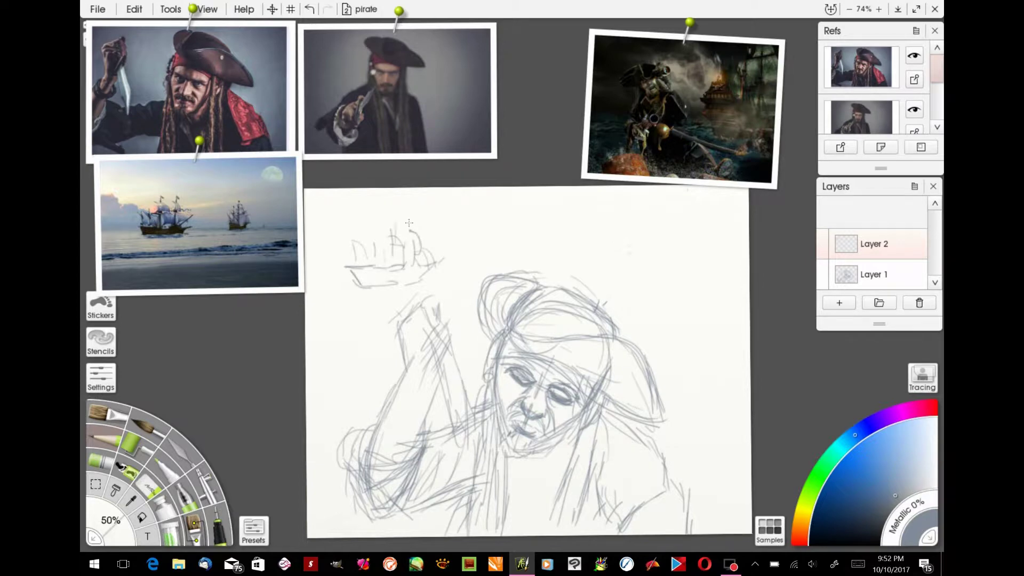
left_click_drag(415, 224, 415, 235)
Step: Sketch the sea horizon line from the ship's waterline across both sides of the pirate's hat
left_click_drag(408, 285, 384, 287)
left_click_drag(366, 287, 317, 286)
mouse_move(460, 284)
left_mouse_down()
mouse_move(425, 279)
mouse_move(464, 279)
left_mouse_up()
left_click_drag(358, 281, 316, 280)
left_click_drag(439, 277, 484, 280)
left_click_drag(613, 291, 709, 294)
left_click_drag(593, 286, 668, 288)
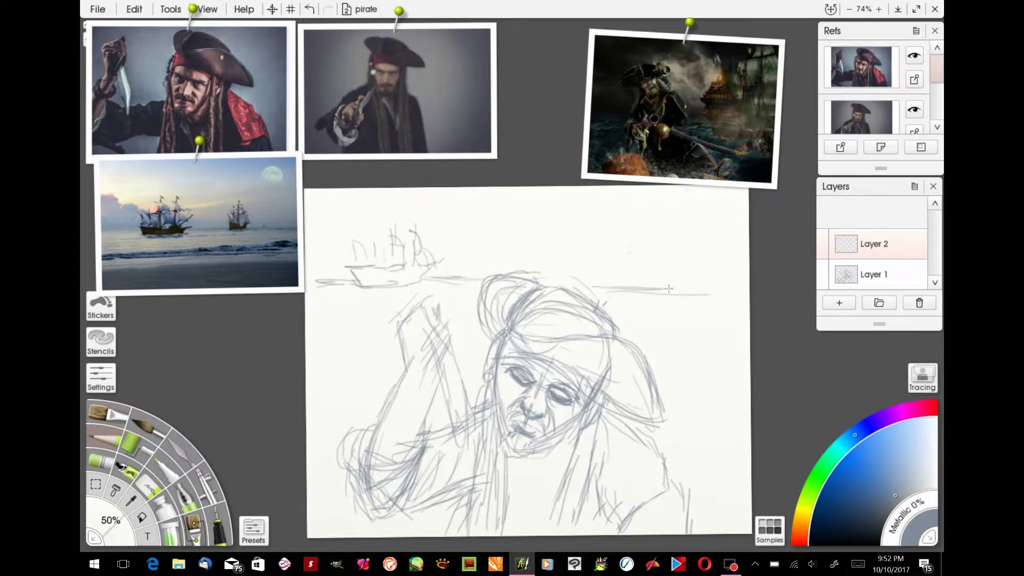
Step: Sketch a round moon in the sky opposite the ship and reinforce the horizon and the hat's crown
mouse_move(648, 214)
left_mouse_down()
mouse_move(634, 242)
mouse_move(663, 234)
mouse_move(632, 240)
mouse_move(646, 209)
mouse_move(631, 243)
mouse_move(664, 216)
mouse_move(649, 233)
left_mouse_up()
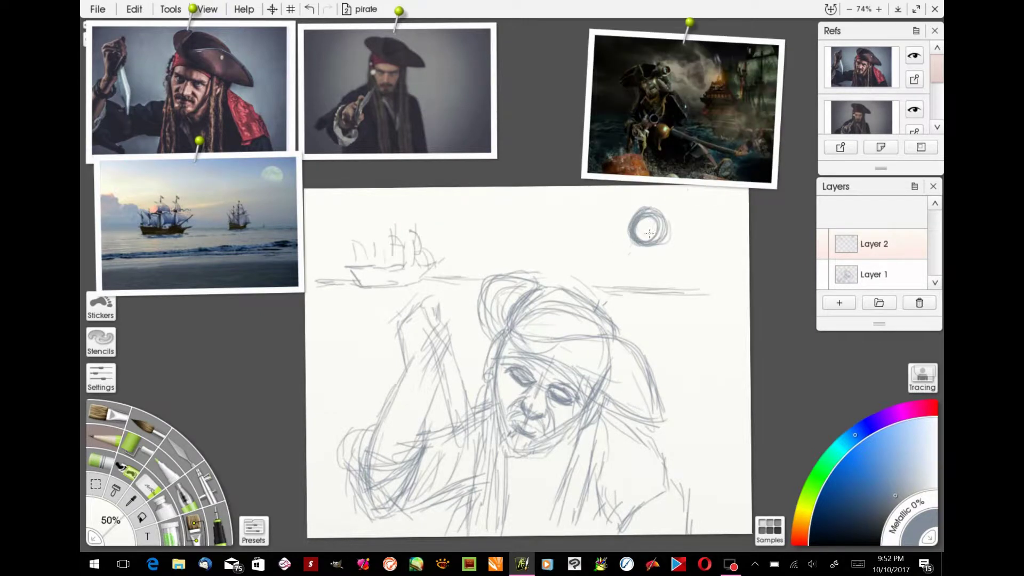
left_click_drag(619, 277, 678, 272)
mouse_move(551, 282)
left_mouse_down()
mouse_move(484, 294)
mouse_move(502, 331)
mouse_move(526, 293)
mouse_move(516, 318)
mouse_move(602, 318)
left_mouse_up()
left_click_drag(602, 319, 552, 298)
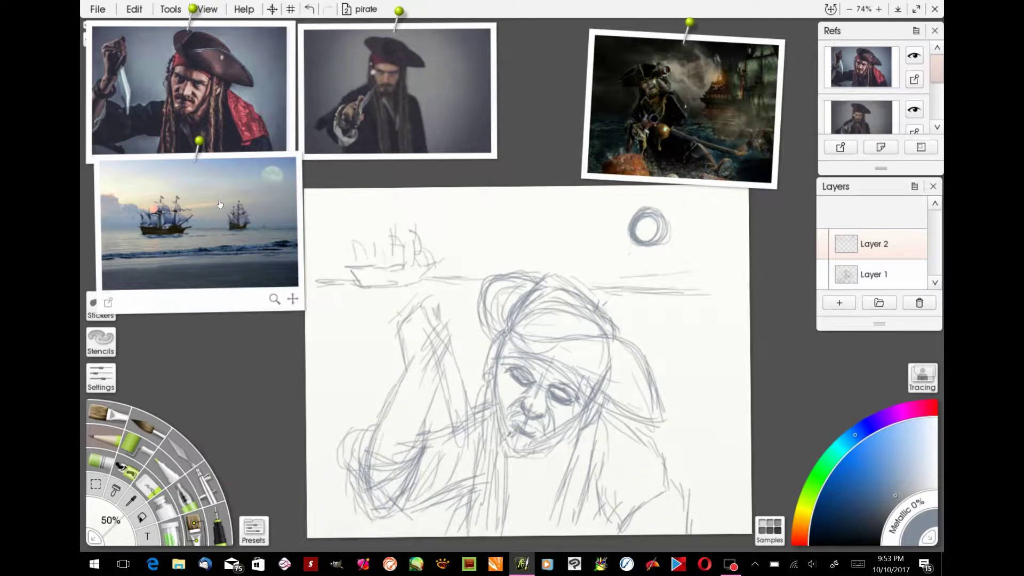
Step: Reposition the ships reference photo, strengthen the horizon beside the ship and sketch cloud streaks in the sky
mouse_move(274, 297)
left_mouse_down()
mouse_move(430, 389)
mouse_move(440, 371)
mouse_move(206, 233)
mouse_move(190, 297)
left_mouse_up()
mouse_move(344, 281)
left_mouse_down()
mouse_move(714, 272)
mouse_move(341, 274)
mouse_move(497, 293)
left_mouse_up()
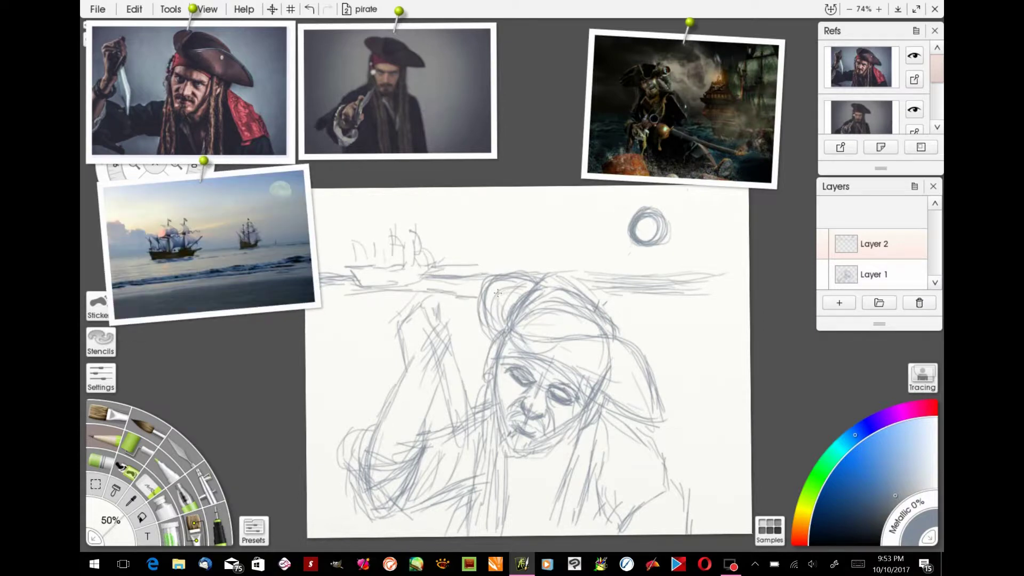
left_click_drag(688, 285, 736, 277)
mouse_move(704, 236)
left_mouse_down()
mouse_move(635, 258)
mouse_move(373, 227)
mouse_move(621, 209)
left_mouse_up()
Step: Sketch wave lines across the sea on both sides of the pirate at face height
mouse_move(658, 350)
left_mouse_down()
mouse_move(717, 375)
mouse_move(672, 408)
mouse_move(661, 373)
mouse_move(749, 366)
left_mouse_up()
mouse_move(392, 379)
left_mouse_down()
mouse_move(311, 385)
mouse_move(403, 373)
left_mouse_up()
left_click_drag(453, 326, 477, 329)
left_click_drag(391, 333, 317, 338)
left_click_drag(310, 348, 373, 339)
left_click_drag(331, 378, 392, 380)
left_click_drag(311, 399, 395, 393)
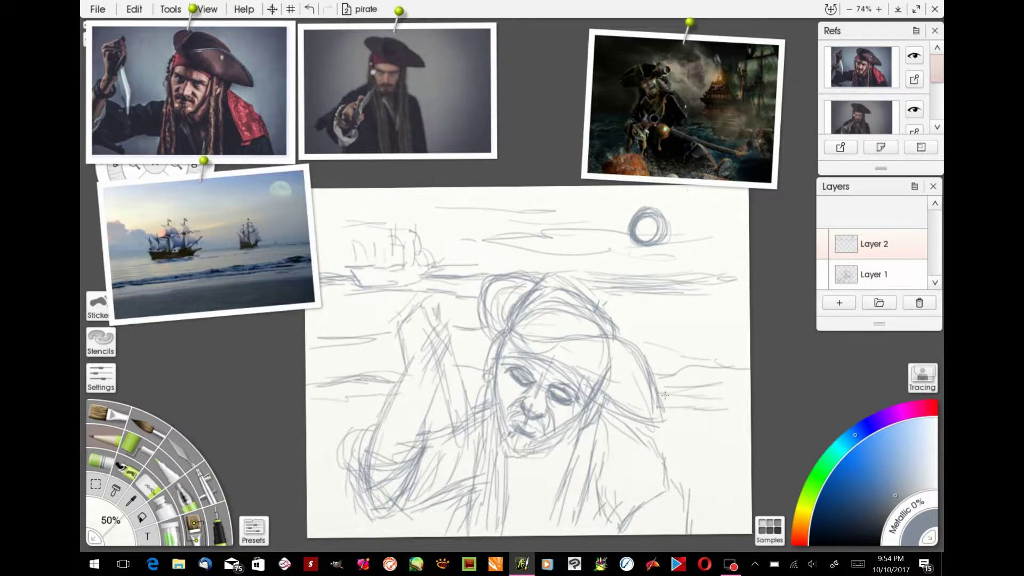
left_click_drag(673, 390, 724, 379)
left_click_drag(691, 400, 734, 390)
mouse_move(307, 398)
left_mouse_down()
mouse_move(341, 398)
mouse_move(325, 399)
left_mouse_up()
left_click_drag(685, 407, 736, 401)
Step: Add more ripples just below the horizon and denser waves around the elbow and draped shoulder
left_click_drag(647, 325, 726, 328)
left_click_drag(613, 331, 719, 316)
left_click_drag(324, 319, 392, 316)
left_click_drag(425, 313, 495, 309)
left_click_drag(323, 361, 405, 357)
left_click_drag(452, 349, 477, 349)
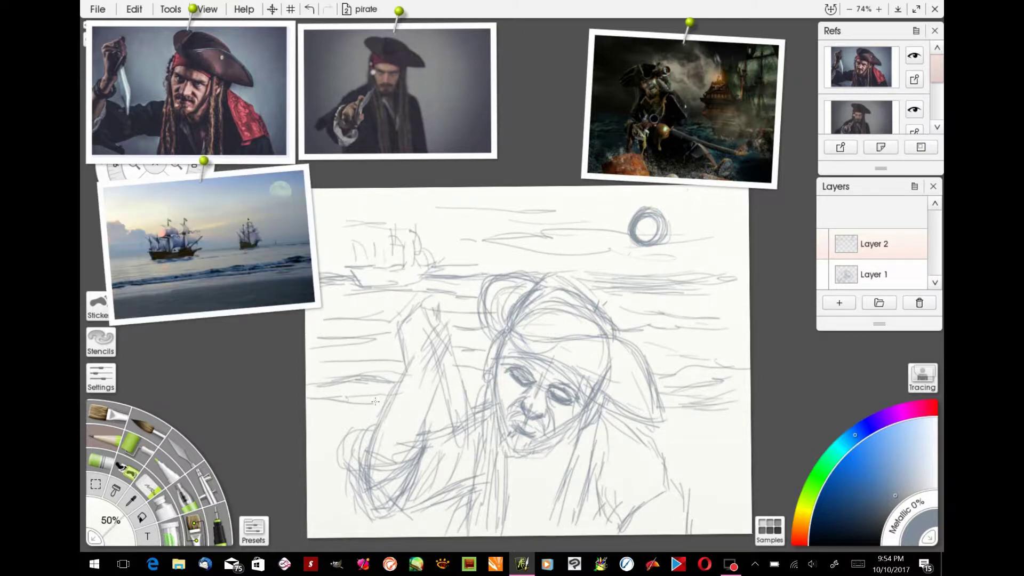
left_click_drag(309, 400, 456, 399)
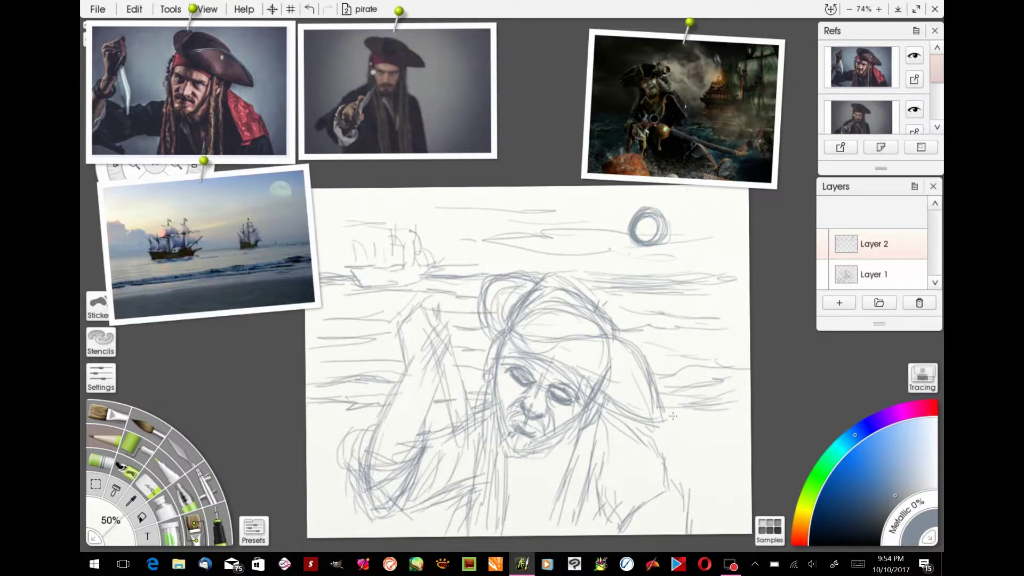
left_click_drag(673, 415, 755, 406)
mouse_move(686, 433)
left_mouse_down()
mouse_move(722, 427)
mouse_move(715, 440)
mouse_move(727, 432)
mouse_move(749, 444)
mouse_move(720, 457)
left_mouse_up()
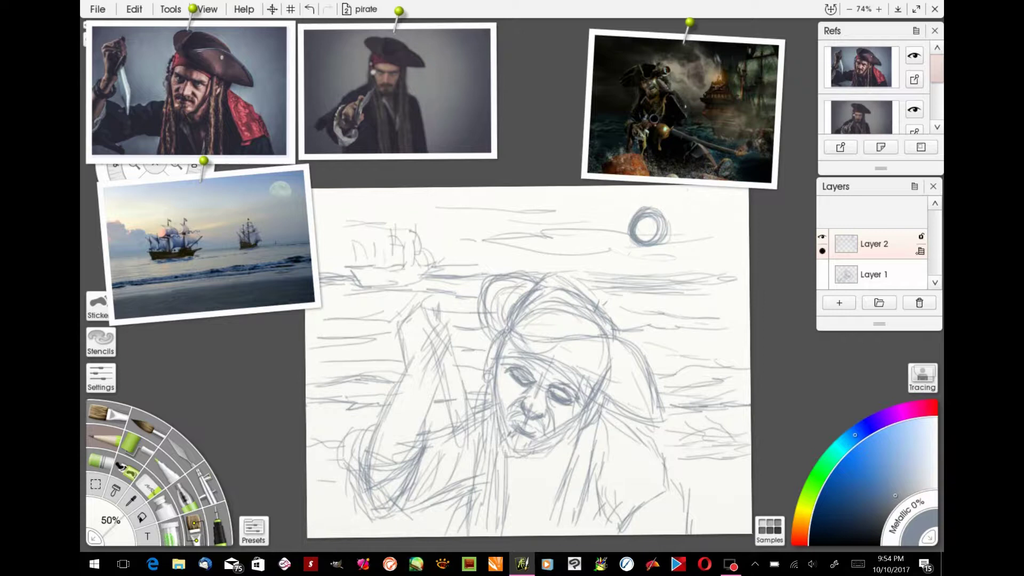
Step: Merge the background sketch layer into Layer 1 and add a new empty layer above it
left_click(919, 251)
left_click(853, 440)
left_click(839, 303)
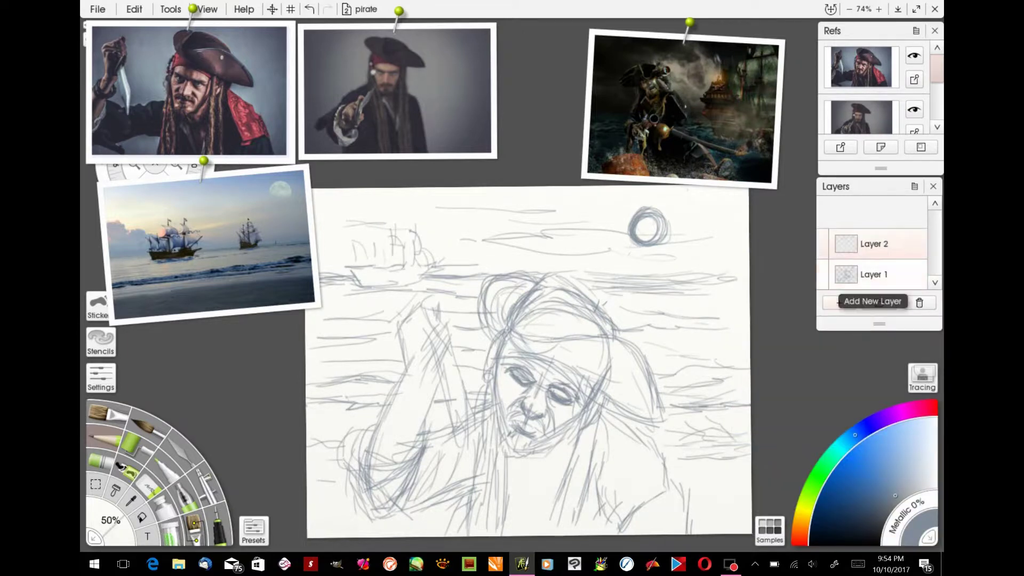
Step: Outline the sides of the face and the jaw in a darker blue-grey, with the pirate reference photo enlarged
left_click_drag(895, 495, 871, 526)
scroll(433, 340, "up", 5)
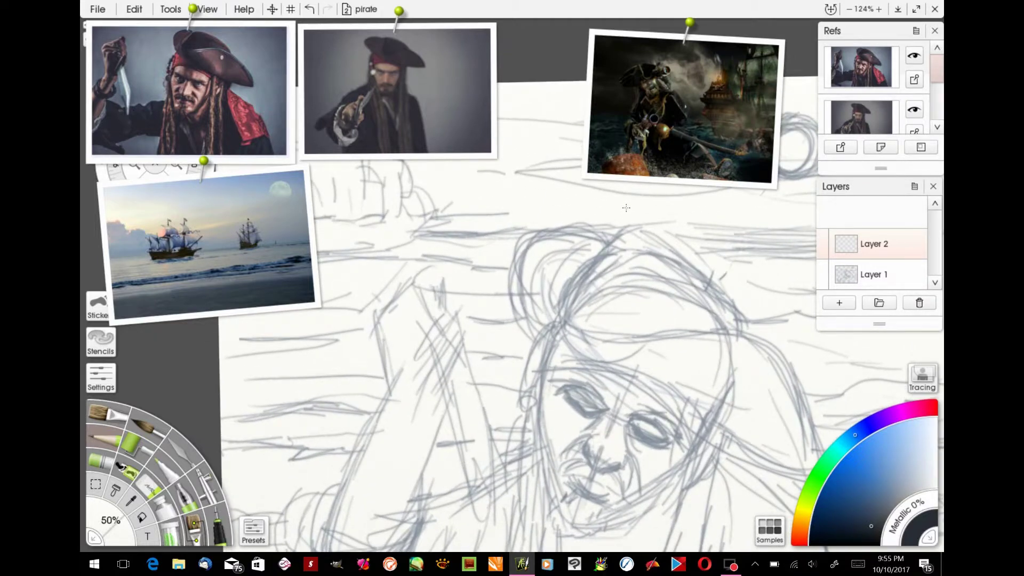
left_click_drag(230, 80, 384, 173)
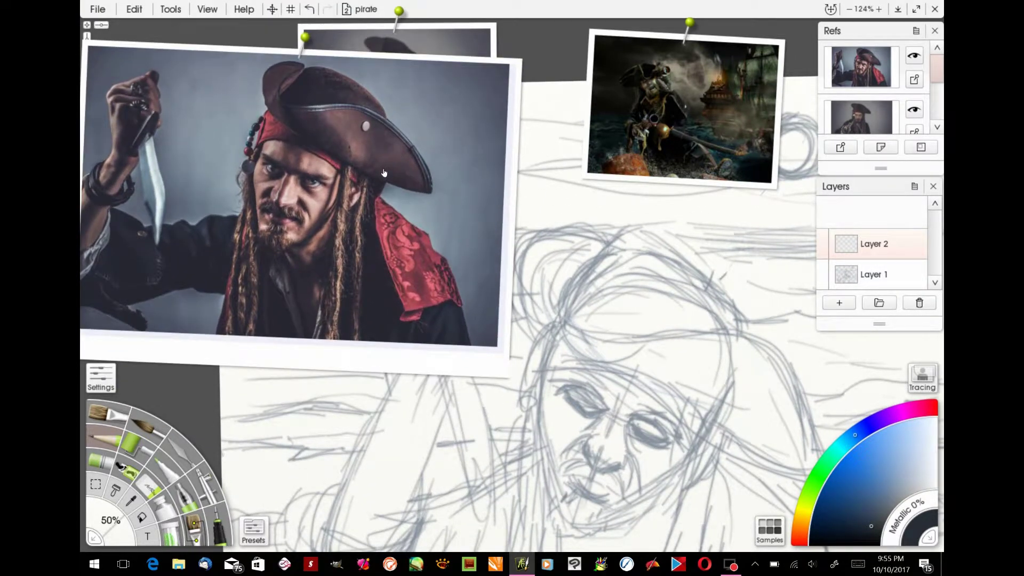
mouse_move(548, 379)
left_mouse_down()
mouse_move(537, 411)
mouse_move(564, 501)
left_mouse_up()
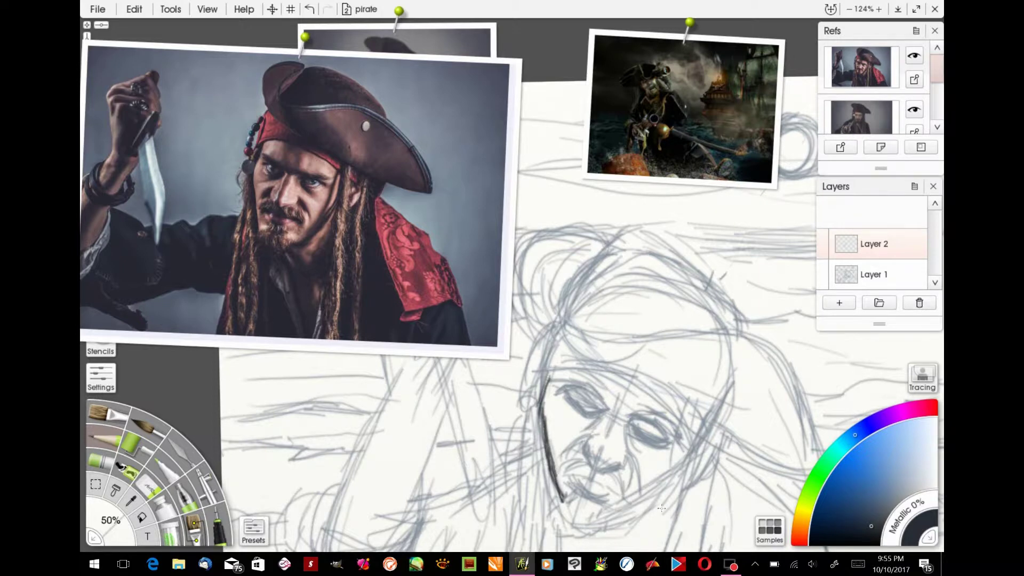
mouse_move(637, 507)
left_mouse_down()
mouse_move(697, 453)
mouse_move(658, 488)
left_mouse_up()
mouse_move(549, 371)
left_mouse_down()
mouse_move(539, 405)
mouse_move(566, 328)
mouse_move(543, 383)
mouse_move(545, 373)
left_mouse_up()
left_click_drag(687, 469, 715, 424)
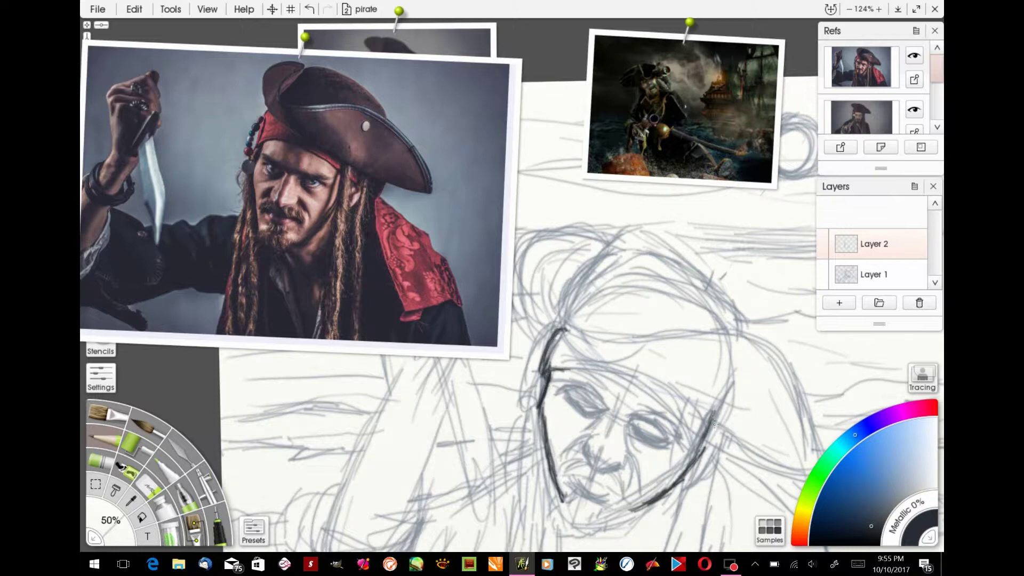
Step: Ink the earlobe, the dark chin beard and the headband's lower edge across the forehead
mouse_move(690, 472)
left_mouse_down()
mouse_move(709, 467)
mouse_move(713, 430)
mouse_move(700, 467)
left_mouse_up()
mouse_move(647, 503)
left_mouse_down()
mouse_move(611, 518)
mouse_move(620, 510)
mouse_move(584, 460)
mouse_move(574, 491)
mouse_move(604, 502)
mouse_move(560, 481)
mouse_move(572, 531)
mouse_move(560, 519)
mouse_move(564, 502)
mouse_move(581, 524)
mouse_move(582, 508)
mouse_move(563, 501)
mouse_move(596, 516)
mouse_move(610, 508)
mouse_move(587, 532)
mouse_move(583, 520)
mouse_move(573, 527)
mouse_move(592, 514)
mouse_move(582, 505)
mouse_move(606, 505)
mouse_move(610, 524)
mouse_move(575, 530)
left_mouse_up()
mouse_move(558, 368)
left_mouse_down()
mouse_move(635, 366)
mouse_move(682, 390)
mouse_move(704, 426)
left_mouse_up()
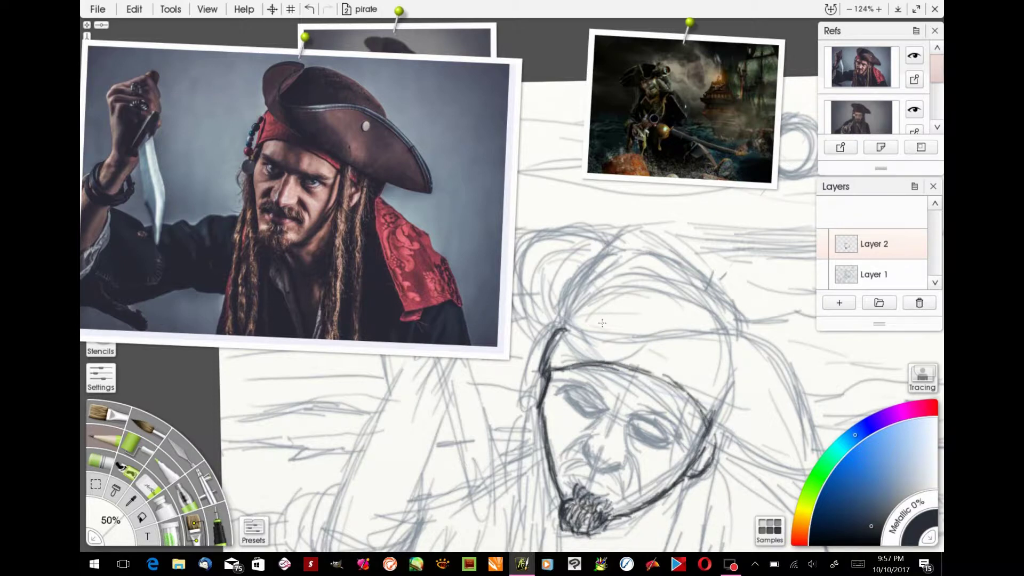
Step: Ink both eyebrows, the moustache and the strokes around the mouth over the face sketch
mouse_move(576, 384)
left_mouse_down()
mouse_move(558, 379)
mouse_move(599, 400)
mouse_move(566, 386)
left_mouse_up()
mouse_move(636, 415)
left_mouse_down()
mouse_move(680, 429)
mouse_move(665, 422)
left_mouse_up()
mouse_move(579, 481)
left_mouse_down()
mouse_move(612, 501)
mouse_move(580, 491)
mouse_move(580, 456)
mouse_move(604, 486)
mouse_move(587, 480)
mouse_move(612, 468)
mouse_move(600, 453)
mouse_move(567, 465)
mouse_move(617, 466)
mouse_move(596, 467)
mouse_move(622, 483)
mouse_move(587, 471)
mouse_move(605, 468)
mouse_move(619, 483)
mouse_move(613, 470)
mouse_move(624, 493)
left_mouse_up()
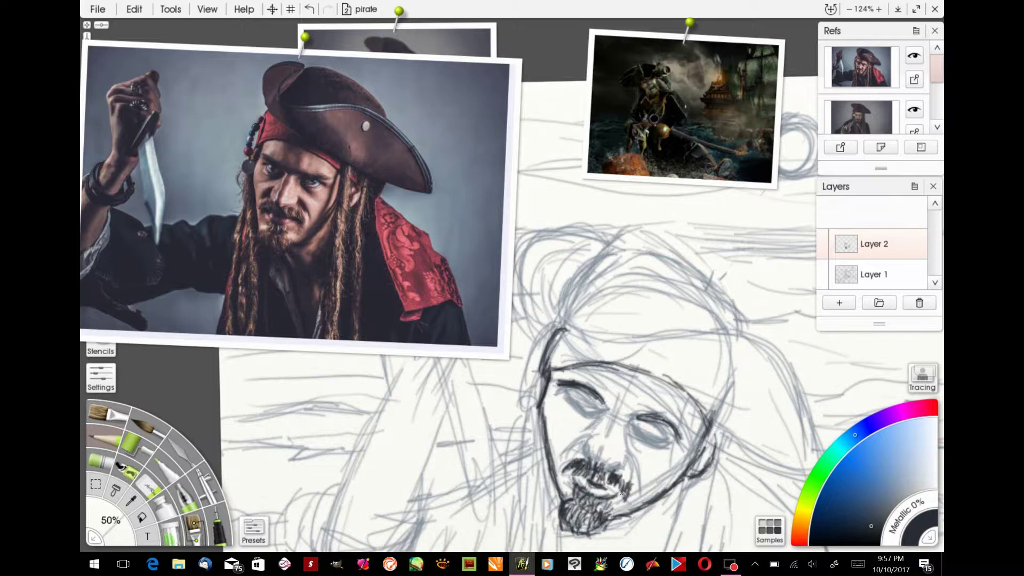
Step: Ink the nose bridge, tip and nostrils, linking them to the inner ends of the eyebrows
left_click_drag(608, 412, 598, 430)
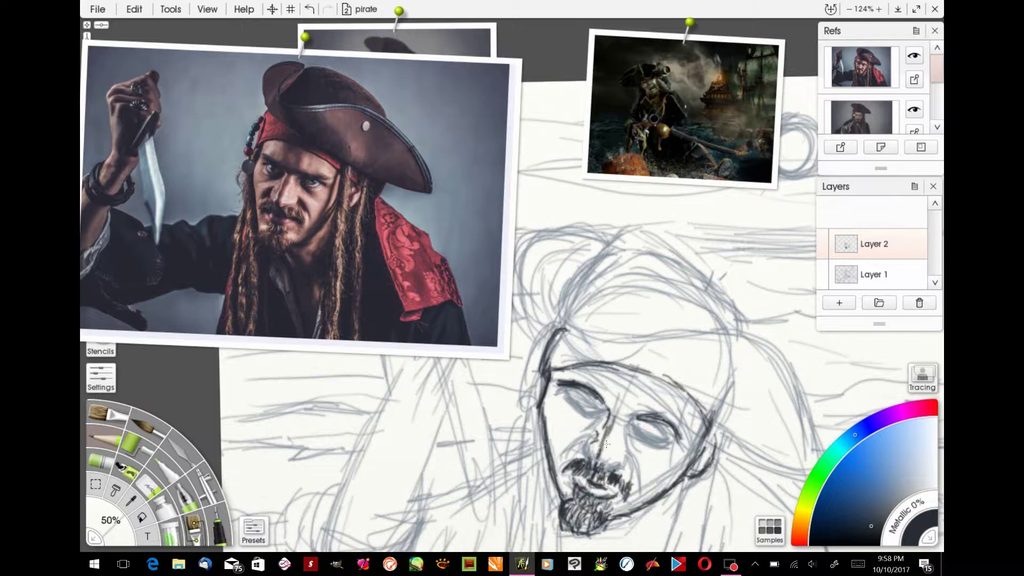
mouse_move(616, 463)
left_mouse_down()
mouse_move(594, 441)
mouse_move(604, 465)
mouse_move(593, 468)
mouse_move(588, 441)
mouse_move(591, 468)
left_mouse_up()
mouse_move(599, 467)
left_mouse_down()
mouse_move(619, 472)
mouse_move(628, 379)
mouse_move(631, 436)
mouse_move(595, 445)
mouse_move(605, 428)
mouse_move(601, 459)
mouse_move(614, 425)
mouse_move(583, 429)
left_mouse_up()
left_click_drag(623, 426, 629, 440)
left_click_drag(597, 427, 605, 413)
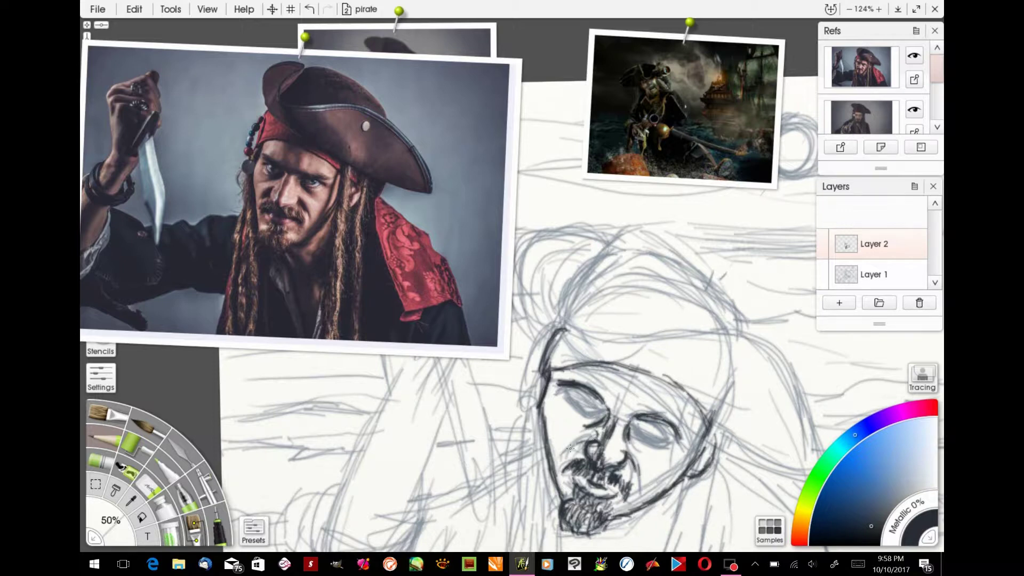
Step: Outline both eyes and add their irises, and darken the jaw contour and the headband's lower edge
left_click_drag(569, 448, 570, 456)
left_click_drag(638, 427, 671, 444)
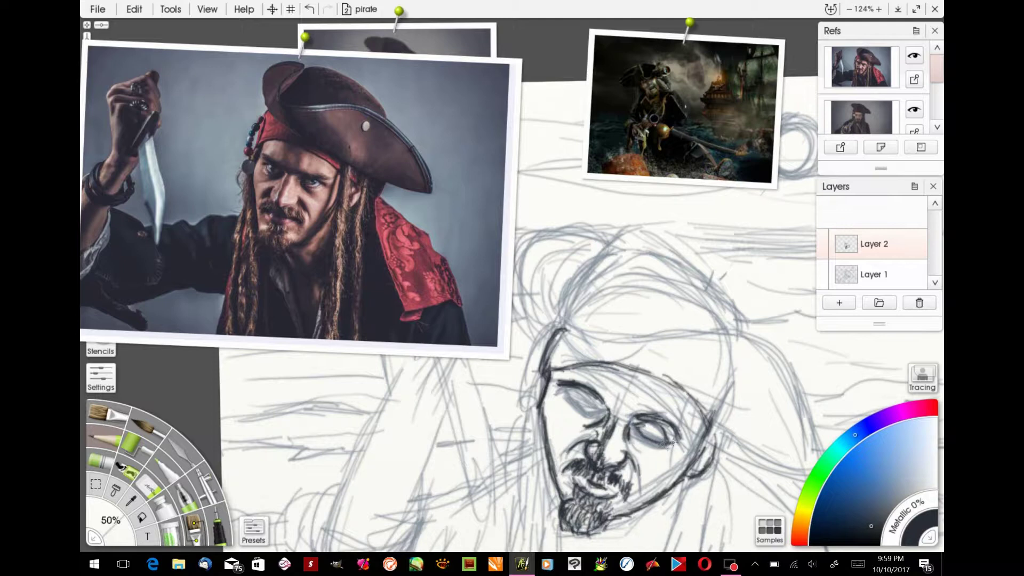
mouse_move(564, 392)
left_mouse_down()
mouse_move(612, 408)
mouse_move(578, 401)
mouse_move(608, 416)
mouse_move(649, 420)
mouse_move(658, 443)
left_mouse_up()
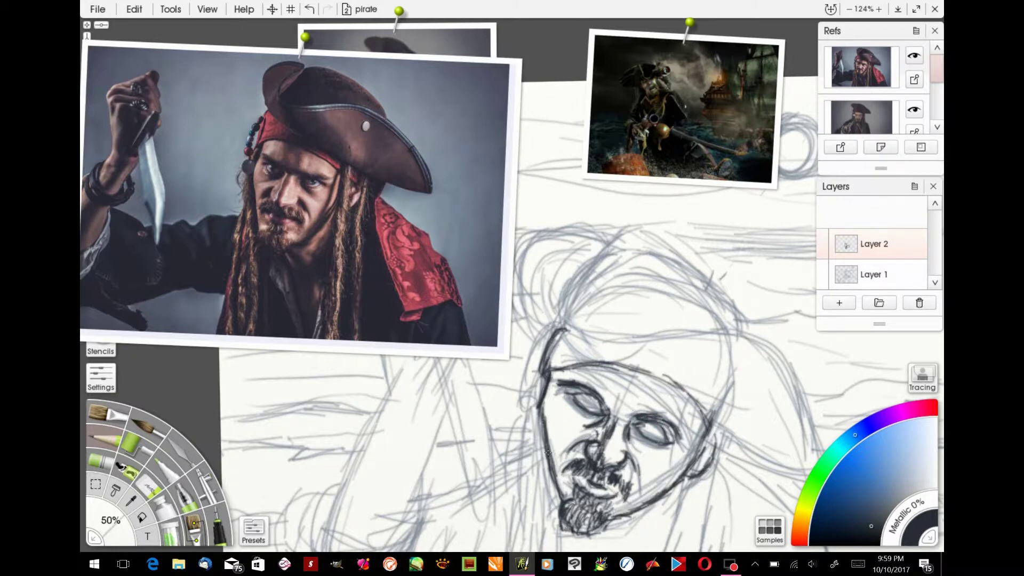
mouse_move(547, 454)
left_mouse_down()
mouse_move(548, 387)
mouse_move(539, 446)
mouse_move(556, 496)
left_mouse_up()
mouse_move(627, 512)
left_mouse_down()
mouse_move(681, 472)
mouse_move(645, 470)
left_mouse_up()
left_click_drag(691, 401, 618, 374)
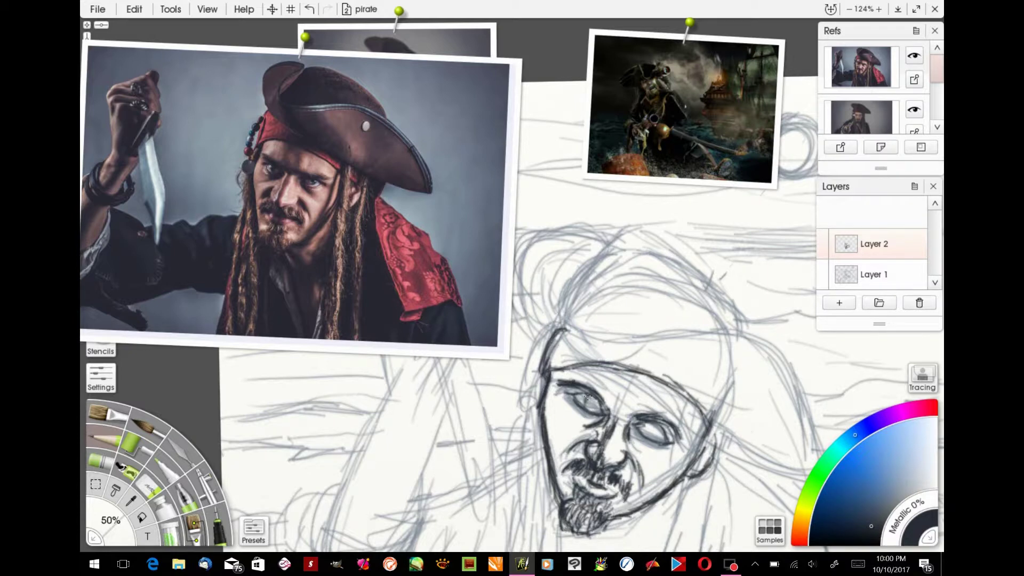
left_click_drag(591, 402, 593, 406)
left_click_drag(660, 429, 647, 433)
Step: Ink the hat's curled side flap and the upper edge of its front brim, with the knife-holding pirate photo reduced
mouse_move(594, 345)
left_mouse_down()
mouse_move(562, 332)
mouse_move(523, 281)
left_mouse_up()
left_click_drag(472, 334, 428, 292)
mouse_move(579, 340)
left_mouse_down()
mouse_move(528, 258)
mouse_move(576, 231)
mouse_move(603, 241)
mouse_move(563, 306)
mouse_move(571, 324)
mouse_move(572, 293)
mouse_move(560, 298)
mouse_move(618, 318)
mouse_move(660, 310)
mouse_move(757, 335)
mouse_move(807, 418)
left_mouse_up()
scroll(528, 328, "down", 2)
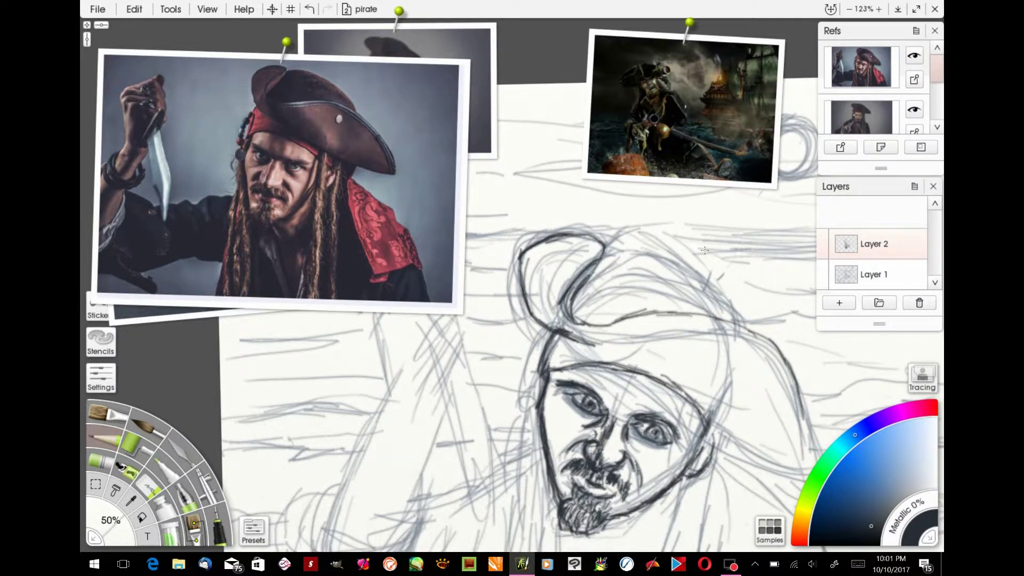
left_click_drag(695, 268, 687, 256)
scroll(691, 258, "down", 1)
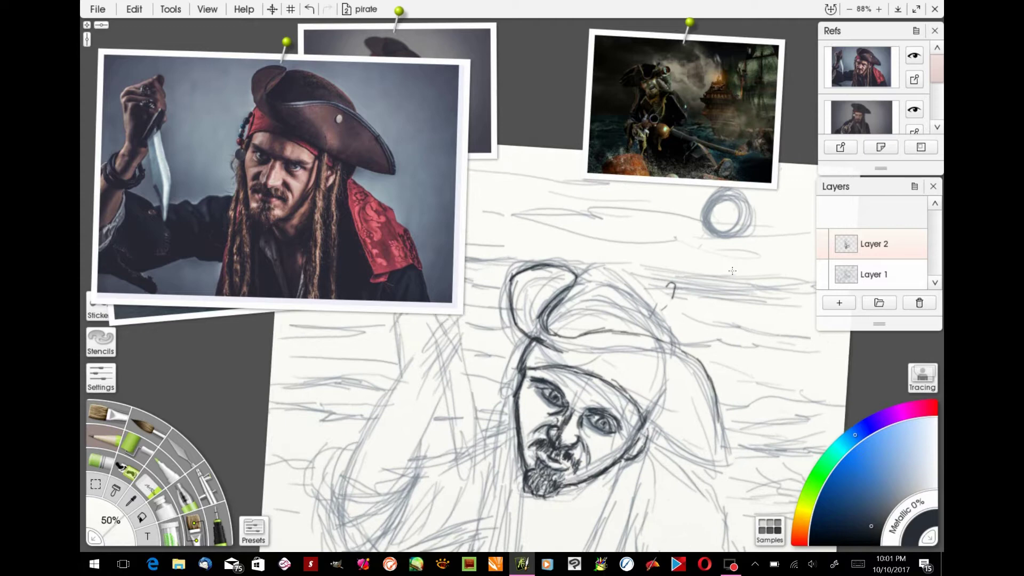
left_click_drag(616, 339, 718, 382)
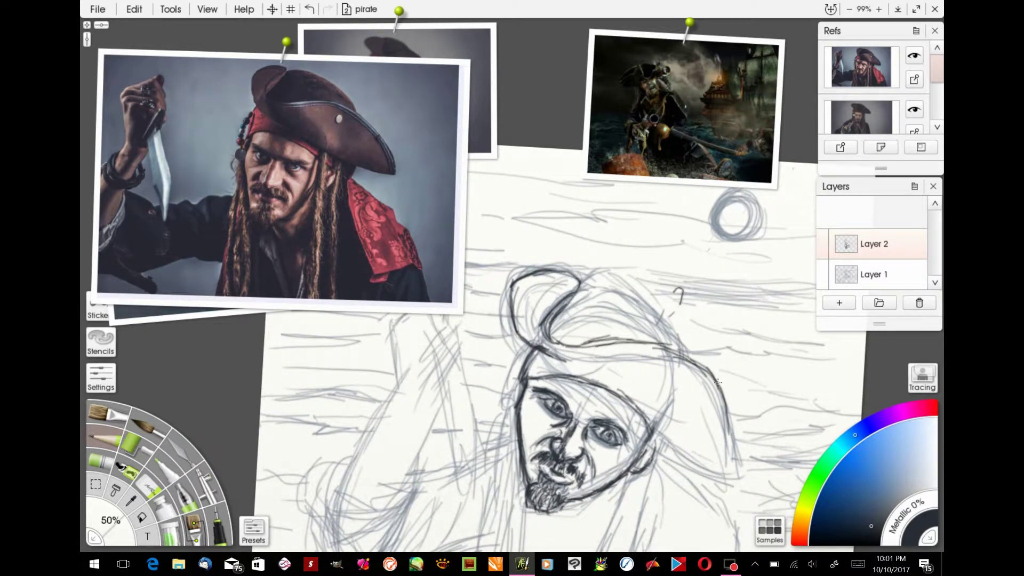
Step: Erase the stray mark beside the hat, and outline the hat's crown and the brim's lower edge down to its tip
key("e")
left_click_drag(680, 294, 680, 324)
key("bracketright")
key("bracketright")
key("bracketright")
key("bracketright")
key("bracketright")
mouse_move(565, 344)
left_mouse_down()
mouse_move(613, 343)
mouse_move(720, 392)
mouse_move(738, 471)
mouse_move(595, 379)
mouse_move(735, 471)
mouse_move(721, 391)
left_mouse_up()
mouse_move(572, 300)
left_mouse_down()
mouse_move(613, 285)
mouse_move(597, 288)
mouse_move(650, 308)
mouse_move(682, 349)
left_mouse_up()
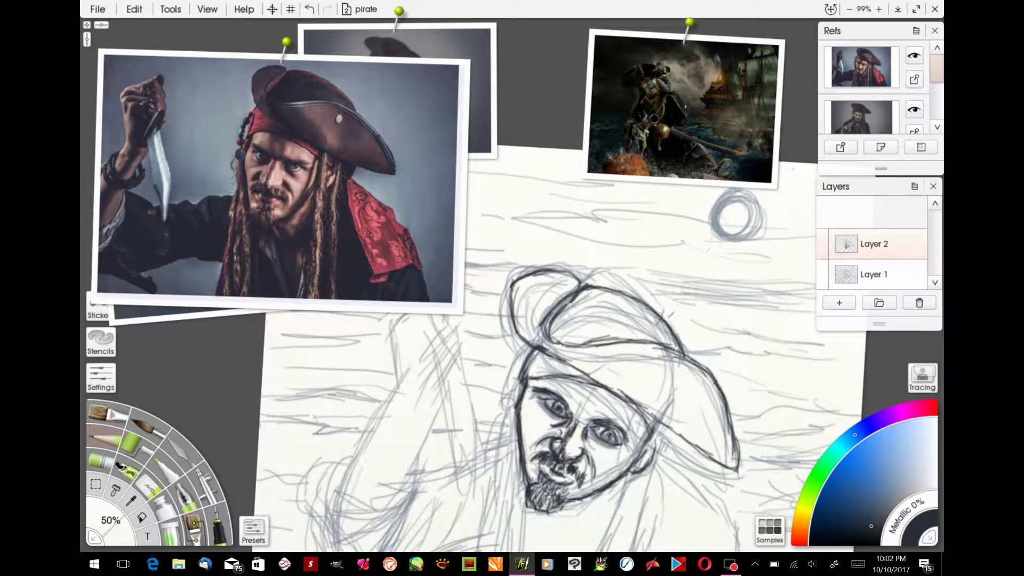
Step: Add the small round button on the hat brim and the string of beads beside the temple
left_click_drag(620, 296, 666, 321)
left_click_drag(642, 362, 653, 400)
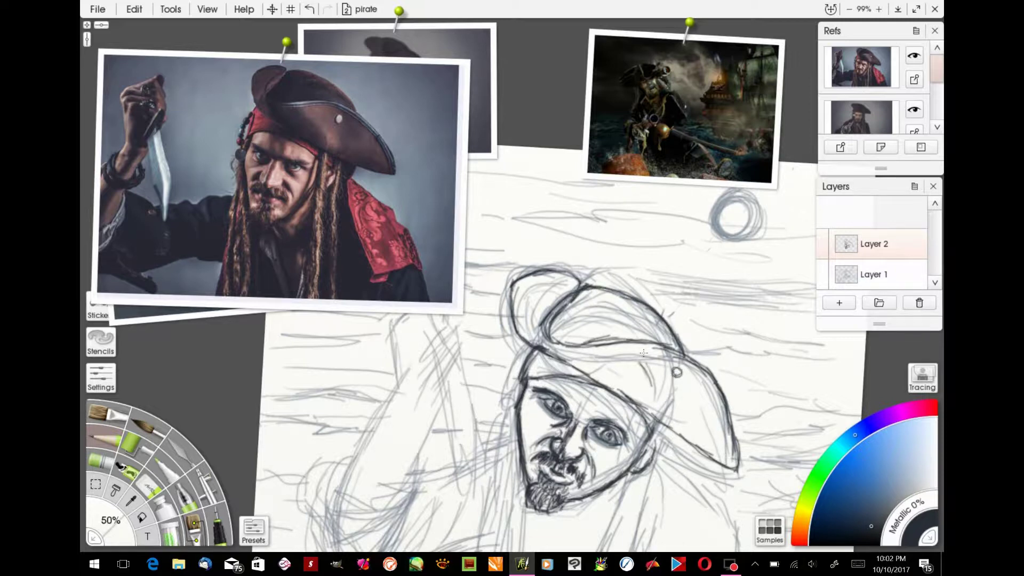
mouse_move(516, 363)
left_mouse_down()
mouse_move(501, 421)
mouse_move(524, 362)
mouse_move(517, 403)
left_mouse_up()
Step: Ink the long braided dreadlocks hanging down both sides of the face to the canvas's lower edge
left_click_drag(644, 412, 613, 525)
scroll(613, 525, "down", 2)
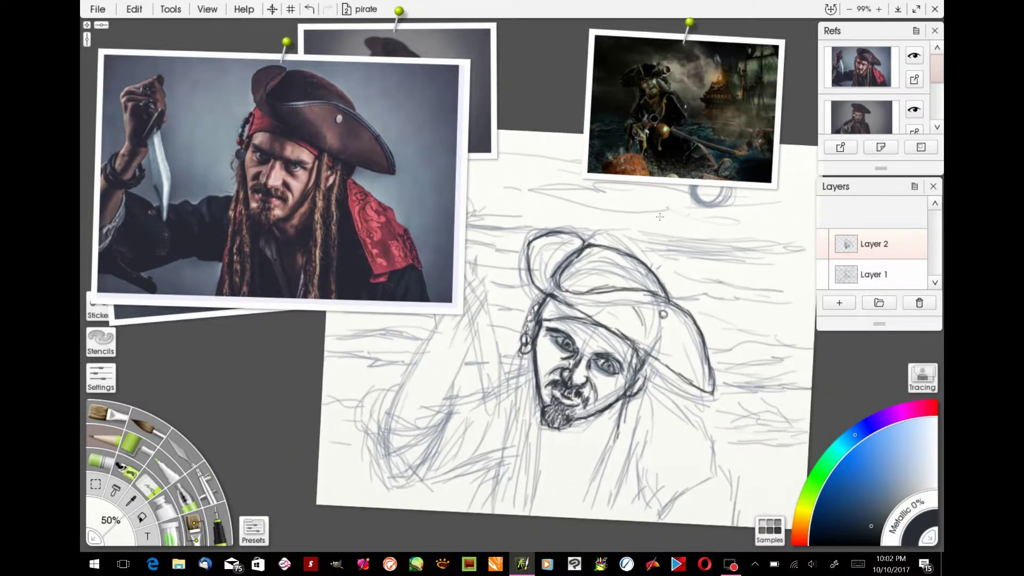
left_click_drag(631, 380, 595, 515)
left_click_drag(619, 434, 603, 509)
left_click_drag(621, 404, 584, 510)
mouse_move(651, 361)
left_mouse_down()
mouse_move(613, 520)
mouse_move(627, 501)
left_mouse_up()
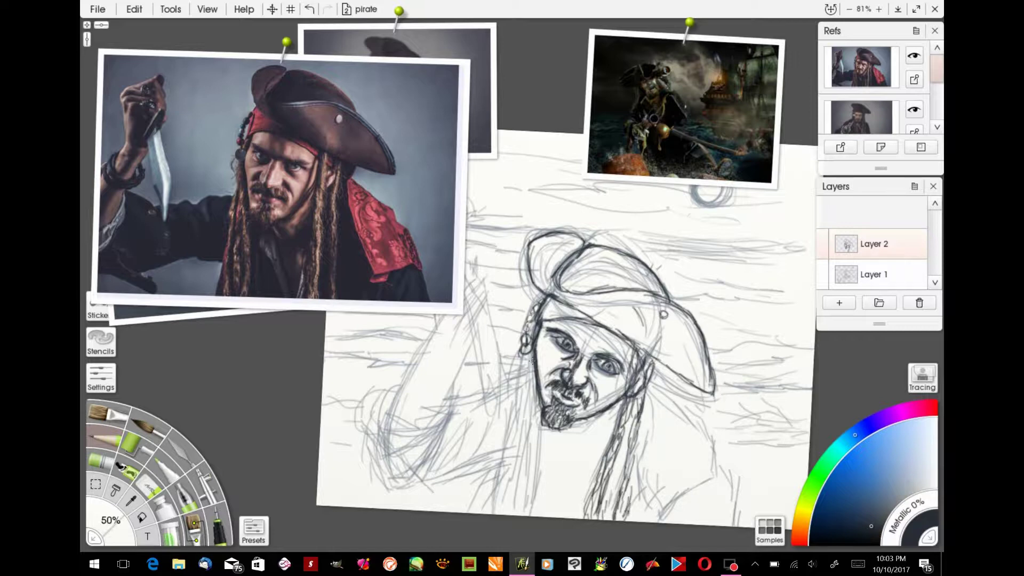
left_click_drag(532, 360, 530, 515)
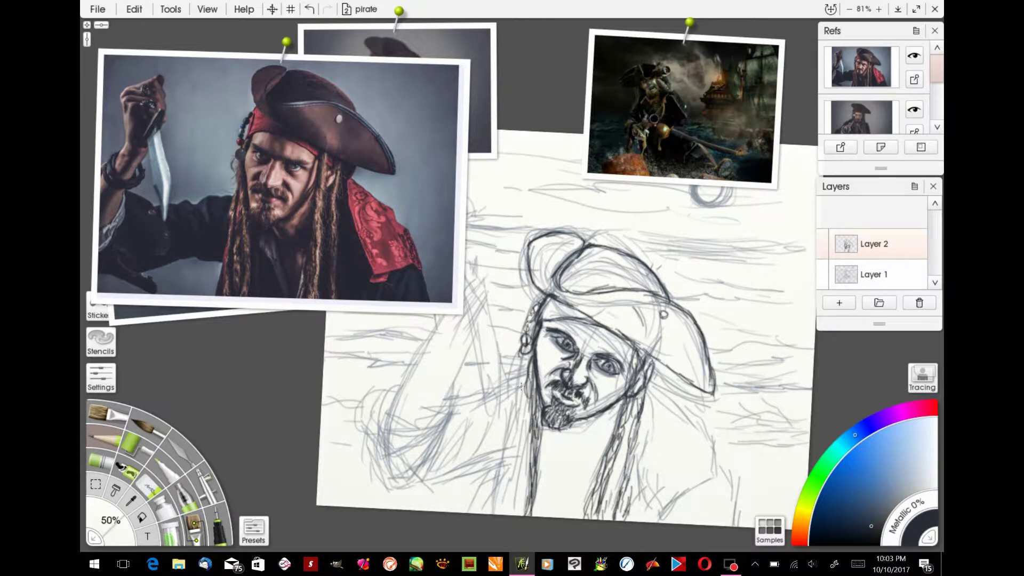
mouse_move(521, 386)
left_mouse_down()
mouse_move(511, 511)
mouse_move(525, 369)
mouse_move(503, 480)
mouse_move(525, 416)
mouse_move(520, 512)
mouse_move(531, 360)
mouse_move(513, 389)
left_mouse_up()
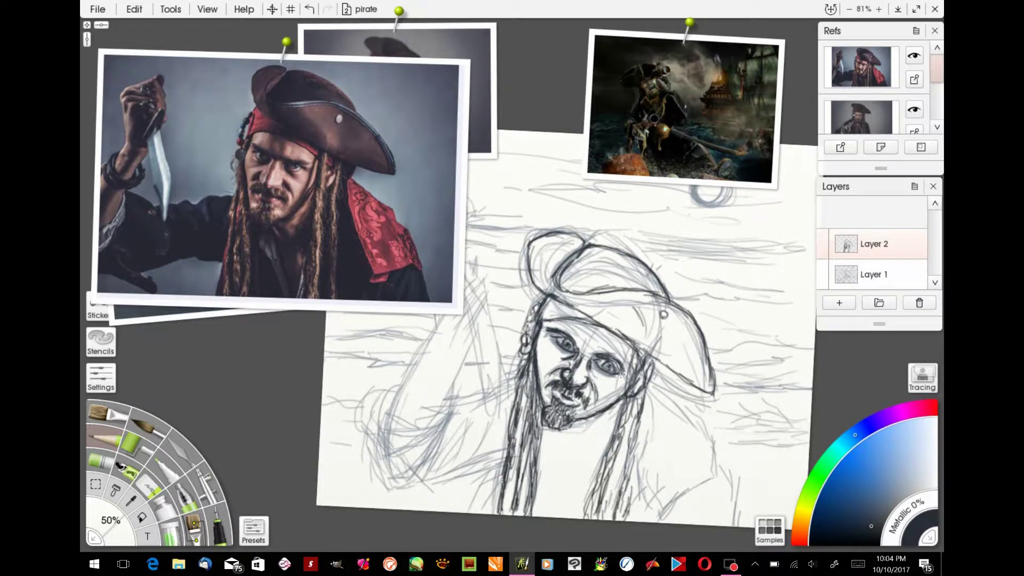
Step: Ink the draped cloth on the shoulder with its swirling pattern, and the coat's outer contour below it
mouse_move(657, 375)
left_mouse_down()
mouse_move(711, 459)
mouse_move(661, 515)
mouse_move(646, 419)
mouse_move(663, 507)
left_mouse_up()
left_click_drag(646, 397, 664, 511)
mouse_move(652, 376)
left_mouse_down()
mouse_move(704, 442)
mouse_move(710, 474)
left_mouse_up()
left_click_drag(673, 415, 675, 439)
left_click_drag(662, 443, 674, 453)
left_click_drag(659, 402, 664, 435)
left_click_drag(663, 449, 669, 472)
left_click_drag(673, 474, 669, 491)
left_click_drag(699, 440, 682, 473)
mouse_move(696, 417)
left_mouse_down()
mouse_move(680, 449)
mouse_move(733, 526)
left_mouse_up()
Step: Draw the neck lines and the open shirt collar between the two groups of dreadlocks
mouse_move(569, 428)
left_mouse_down()
mouse_move(577, 453)
mouse_move(589, 449)
left_mouse_up()
mouse_move(599, 414)
left_mouse_down()
mouse_move(575, 448)
mouse_move(581, 513)
left_mouse_up()
left_click_drag(600, 454, 586, 513)
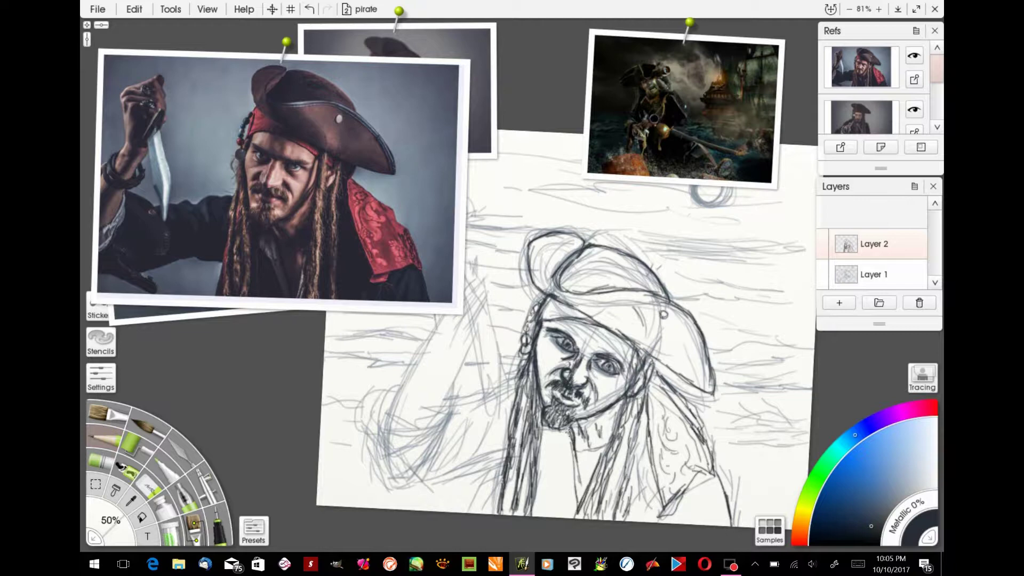
left_click_drag(555, 437, 573, 516)
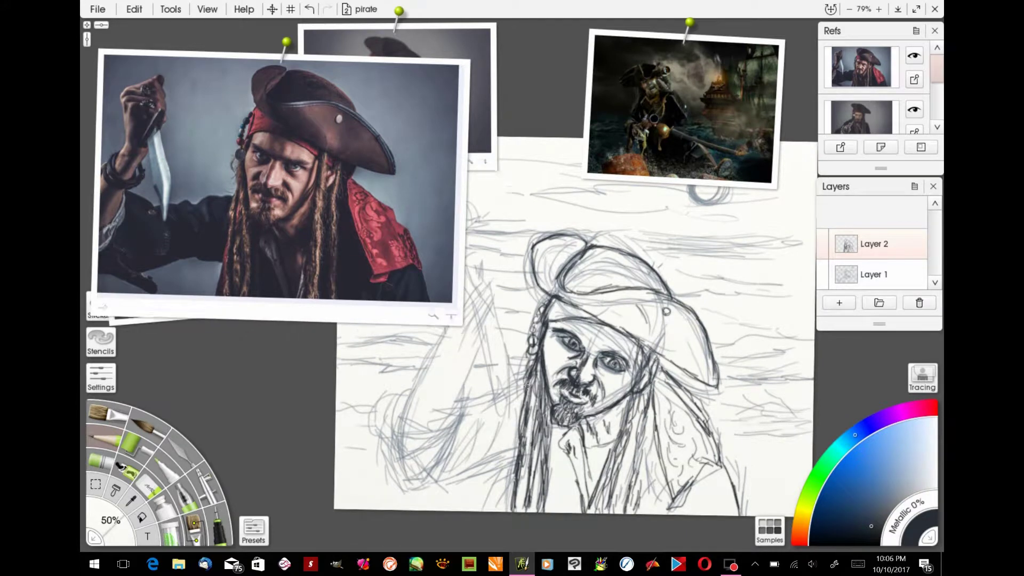
Step: Ink the raised arm's shoulder line, sleeve opening, elbow and the underside of the upper arm
mouse_move(525, 381)
left_mouse_down()
mouse_move(509, 398)
mouse_move(435, 420)
left_mouse_up()
mouse_move(498, 394)
left_mouse_down()
mouse_move(437, 417)
mouse_move(410, 398)
mouse_move(443, 454)
mouse_move(391, 444)
left_mouse_up()
left_click_drag(403, 501, 375, 464)
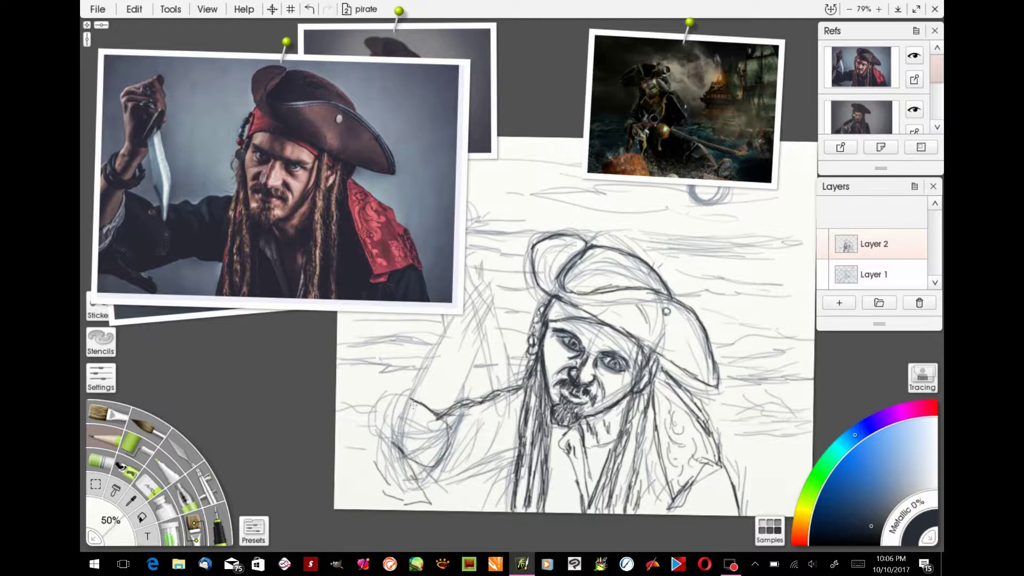
mouse_move(419, 399)
left_mouse_down()
mouse_move(378, 459)
mouse_move(388, 469)
mouse_move(478, 459)
left_mouse_up()
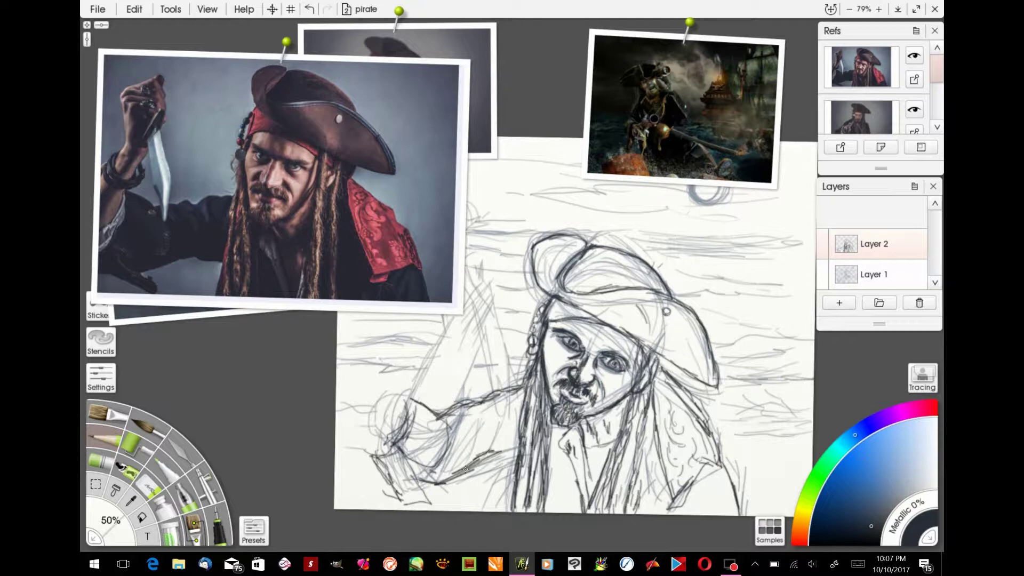
mouse_move(466, 470)
left_mouse_down()
mouse_move(516, 465)
mouse_move(434, 481)
left_mouse_up()
mouse_move(482, 417)
left_mouse_down()
mouse_move(582, 421)
mouse_move(515, 427)
mouse_move(554, 361)
mouse_move(522, 424)
mouse_move(515, 381)
mouse_move(472, 416)
mouse_move(468, 461)
mouse_move(512, 456)
mouse_move(474, 466)
mouse_move(472, 448)
mouse_move(487, 461)
left_mouse_up()
Step: Ink the raised forearm, wrist and clenched fingers, with the knife-holding pirate photo repositioned beside the canvas
left_click(484, 48)
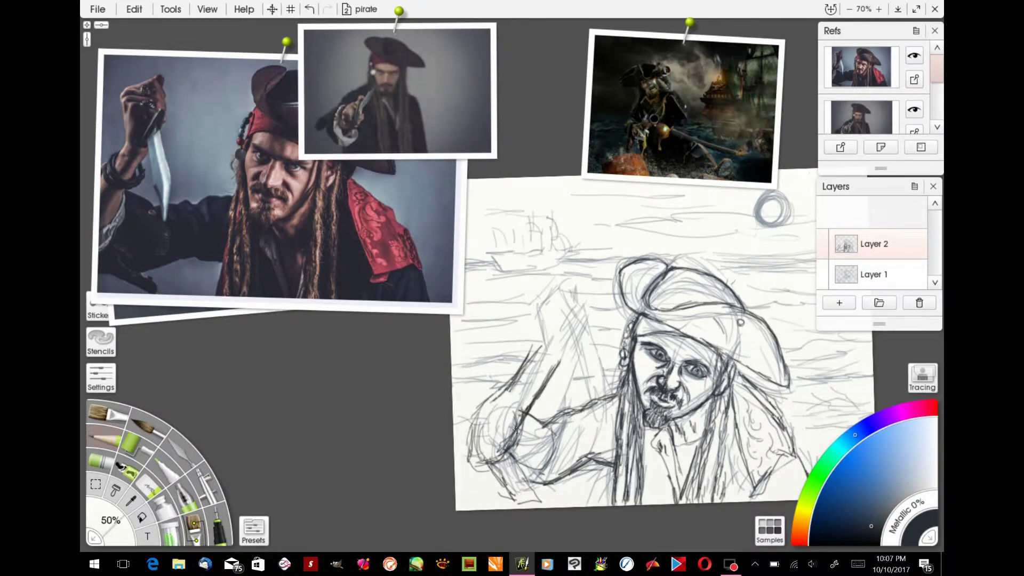
mouse_move(516, 429)
left_mouse_down()
mouse_move(467, 459)
mouse_move(471, 479)
mouse_move(486, 478)
mouse_move(470, 470)
mouse_move(526, 422)
mouse_move(474, 440)
mouse_move(483, 423)
mouse_move(470, 456)
mouse_move(534, 347)
mouse_move(534, 312)
mouse_move(570, 302)
left_mouse_up()
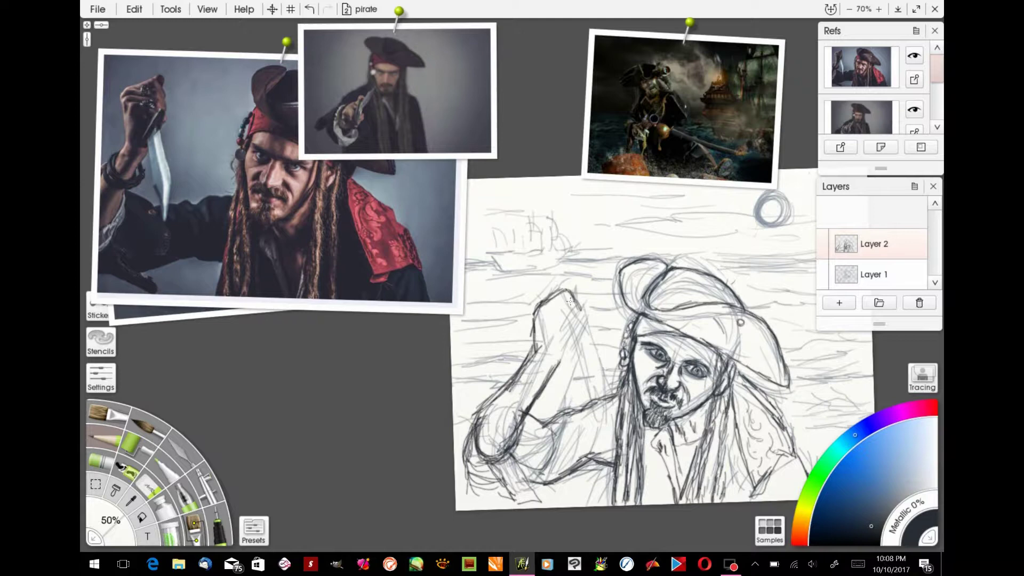
scroll(274, 182, "up", 4)
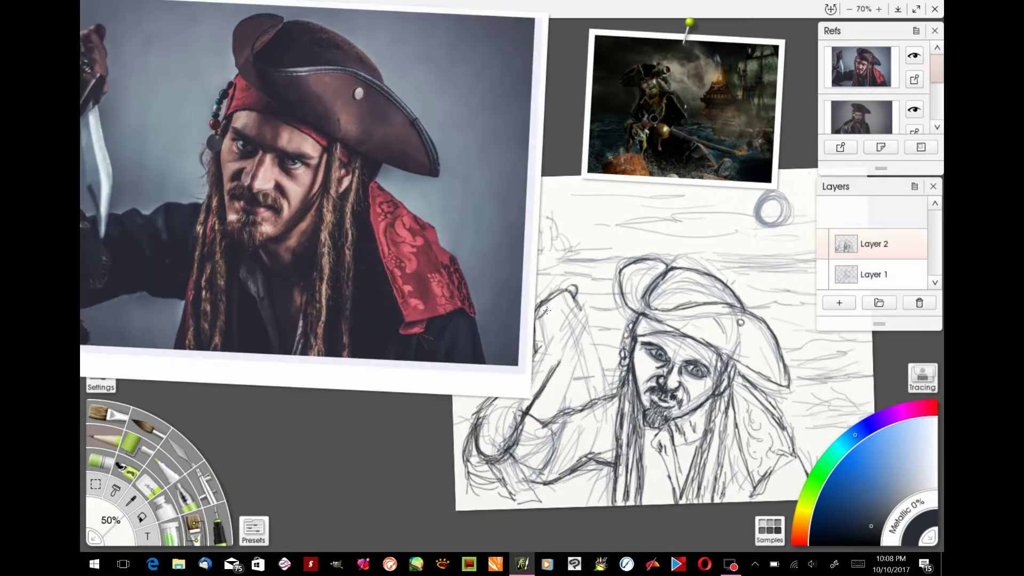
scroll(304, 235, "down", 2)
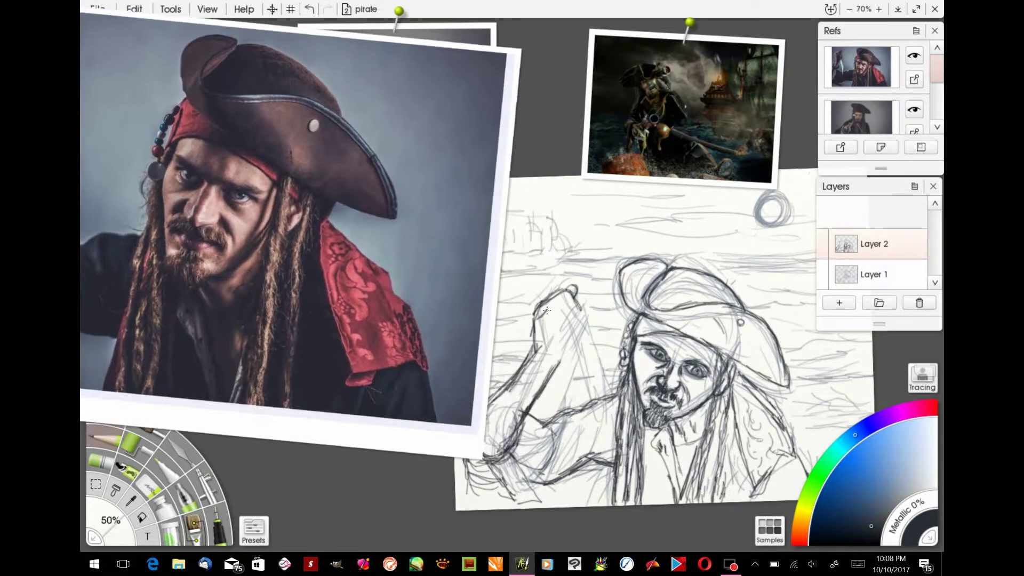
scroll(261, 229, "down", 3)
scroll(327, 114, "up", 2)
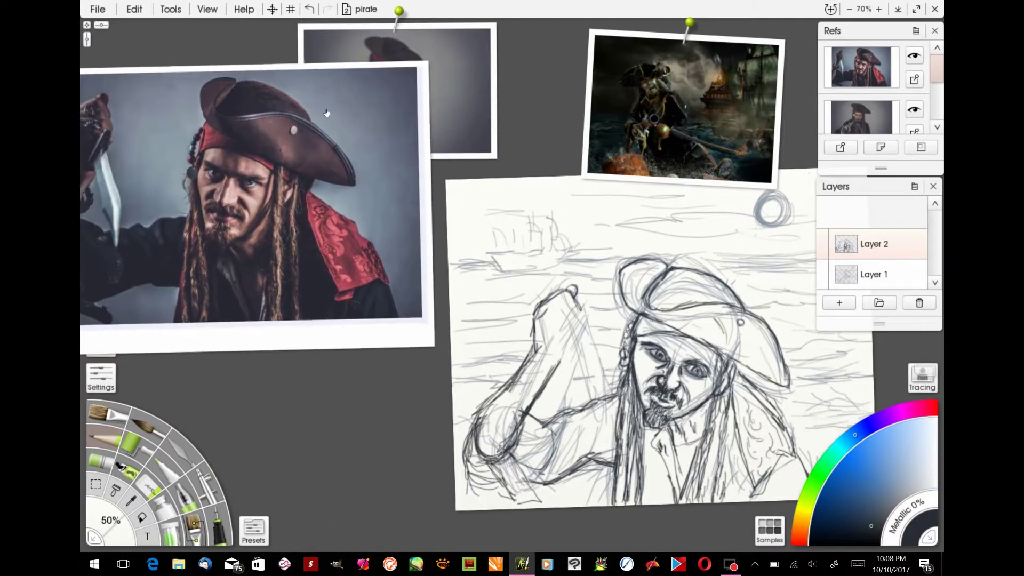
scroll(276, 243, "down", 1)
scroll(276, 243, "up", 1)
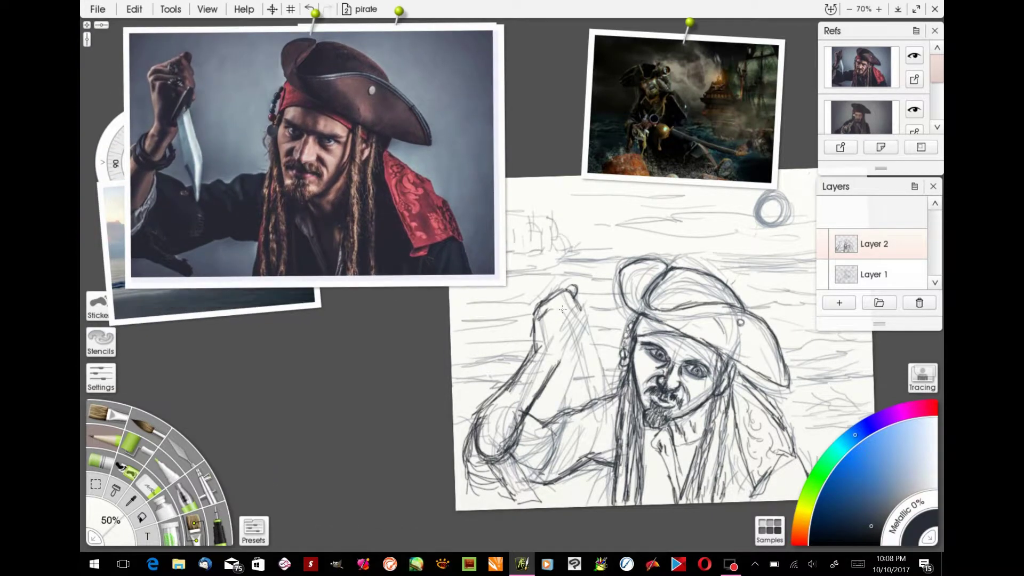
mouse_move(541, 314)
left_mouse_down()
mouse_move(575, 302)
mouse_move(550, 305)
mouse_move(576, 313)
mouse_move(555, 304)
mouse_move(566, 308)
mouse_move(559, 320)
mouse_move(545, 319)
mouse_move(574, 325)
mouse_move(577, 305)
mouse_move(581, 328)
mouse_move(573, 337)
mouse_move(572, 322)
mouse_move(552, 319)
mouse_move(575, 329)
mouse_move(578, 320)
mouse_move(562, 347)
mouse_move(579, 327)
mouse_move(534, 407)
left_mouse_up()
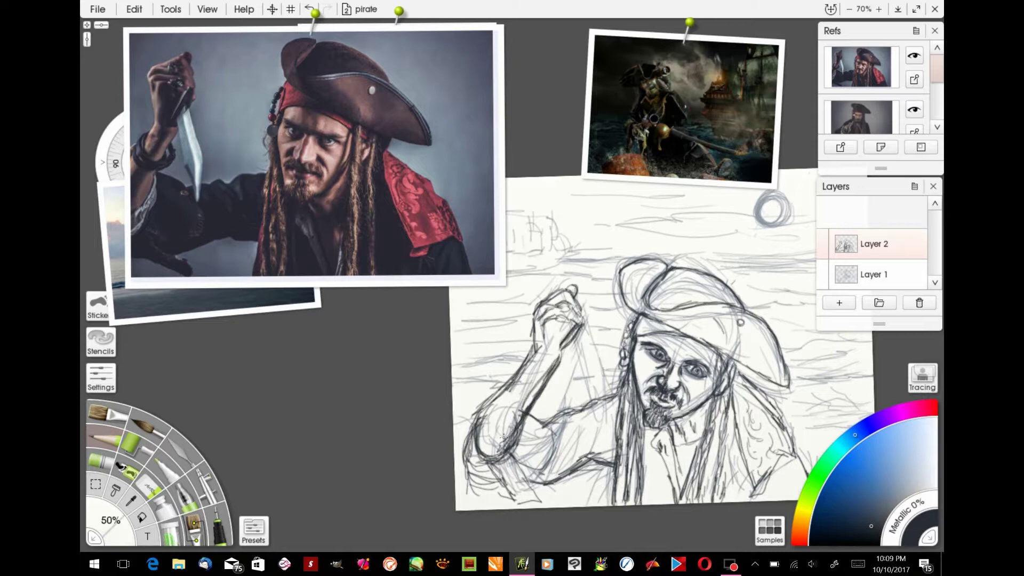
Step: Ink the knife blade pointing down from the fist and darken its handle
left_click_drag(567, 351, 584, 449)
mouse_move(587, 335)
left_mouse_down()
mouse_move(587, 420)
mouse_move(577, 378)
mouse_move(581, 438)
left_mouse_up()
left_click(155, 483)
left_click_drag(589, 396, 581, 435)
key("bracketright")
key("bracketright")
key("bracketright")
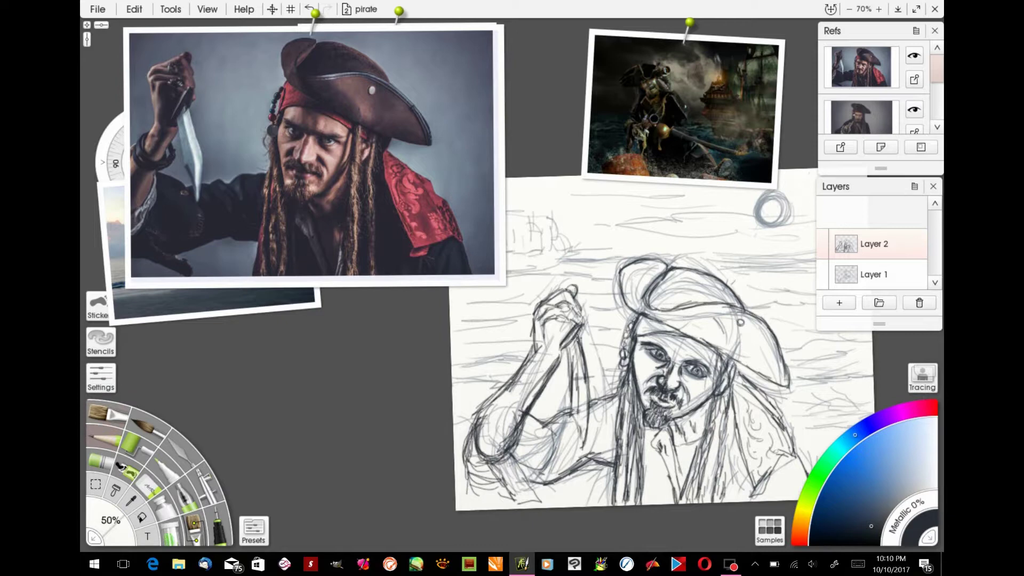
mouse_move(578, 343)
left_mouse_down()
mouse_move(561, 351)
mouse_move(581, 327)
mouse_move(569, 393)
mouse_move(586, 428)
mouse_move(587, 359)
left_mouse_up()
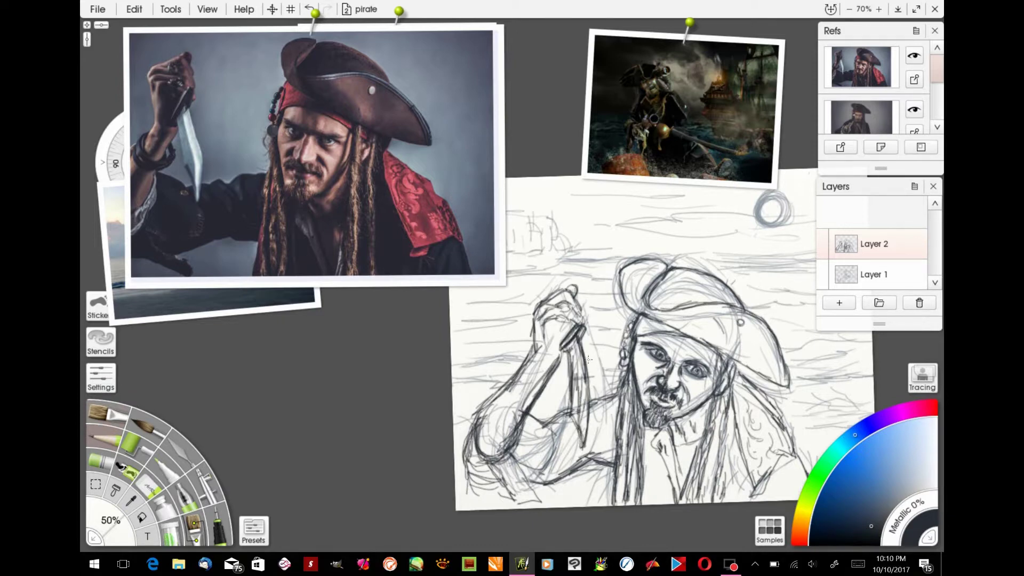
Step: Strengthen the sleeve lines and redraw the forearm and wrist contours with cleaner, darker strokes
mouse_move(609, 454)
left_mouse_down()
mouse_move(542, 495)
mouse_move(481, 434)
left_mouse_up()
mouse_move(563, 331)
left_mouse_down()
mouse_move(562, 357)
mouse_move(530, 388)
left_mouse_up()
mouse_move(537, 341)
left_mouse_down()
mouse_move(475, 407)
mouse_move(539, 324)
mouse_move(520, 366)
left_mouse_up()
key("e")
key("p")
mouse_move(539, 323)
left_mouse_down()
mouse_move(533, 361)
mouse_move(476, 415)
left_mouse_up()
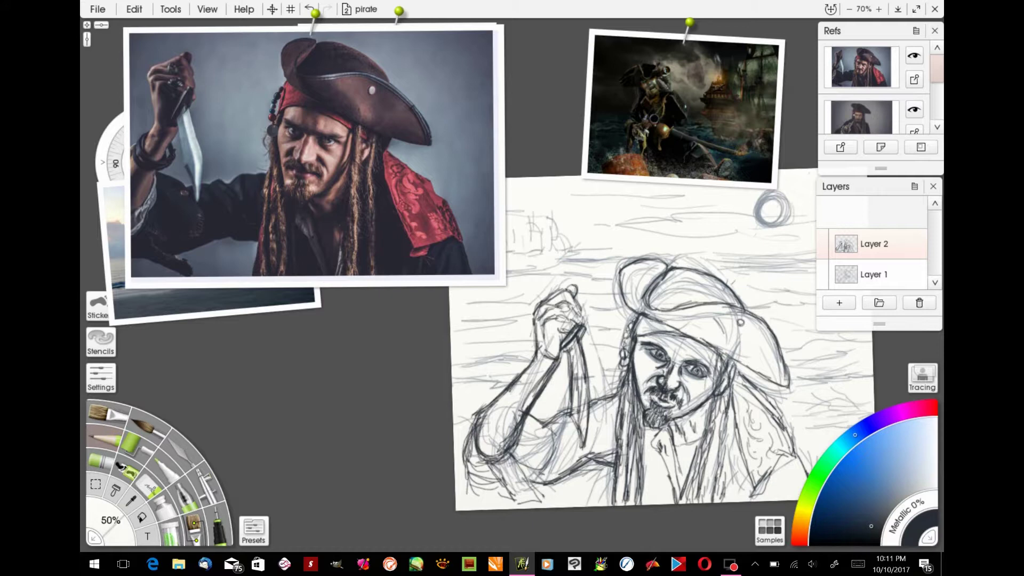
Step: Clean up the cheek edge beside the beard and thicken the dreadlocks on both sides of the face
key("e")
mouse_move(638, 368)
left_mouse_down()
mouse_move(640, 412)
mouse_move(691, 415)
mouse_move(695, 406)
mouse_move(648, 430)
left_mouse_up()
key("p")
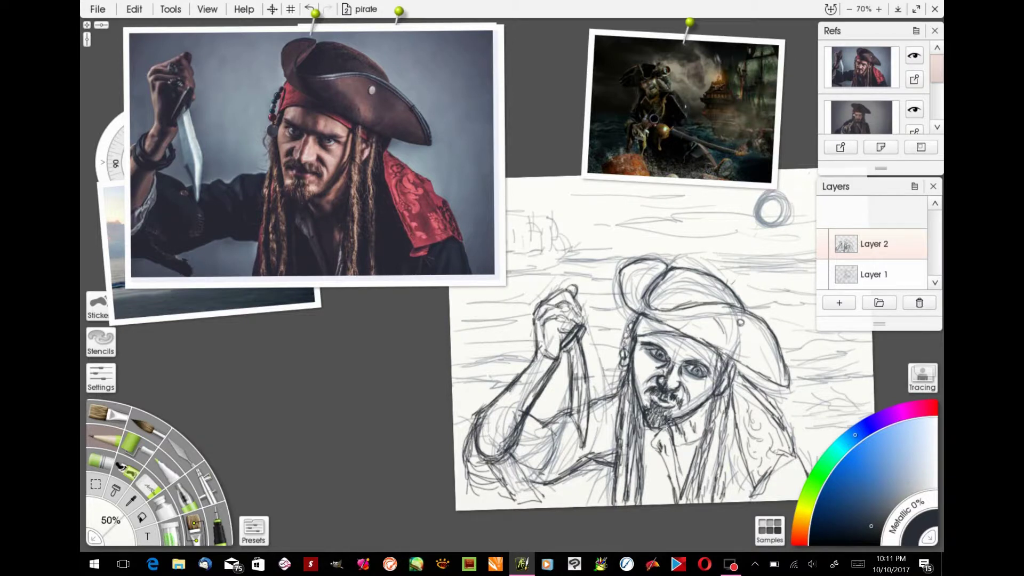
left_click_drag(739, 366, 715, 471)
left_click_drag(732, 404, 727, 431)
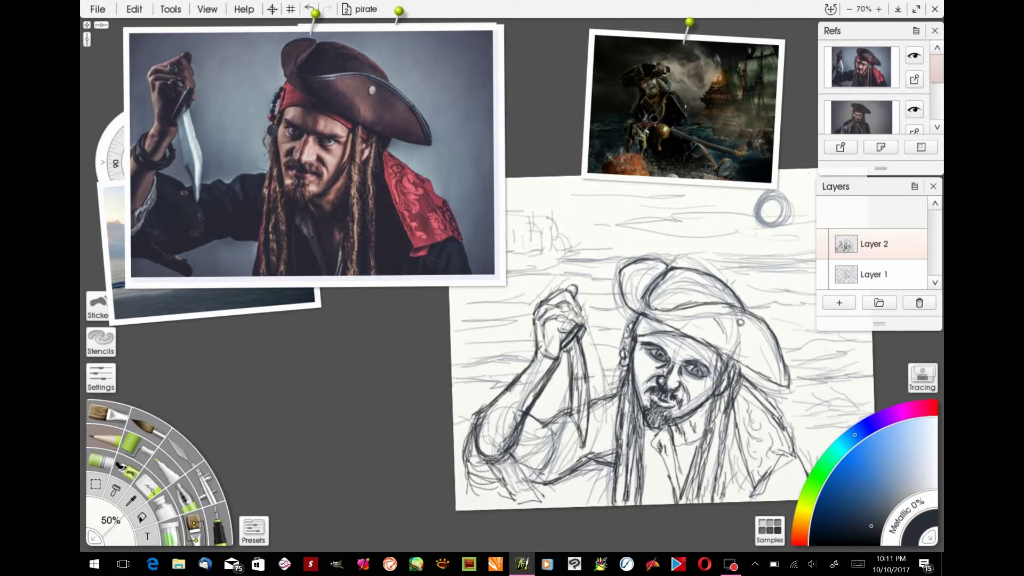
left_click_drag(627, 390, 618, 458)
mouse_move(611, 464)
left_mouse_down()
mouse_move(592, 512)
mouse_move(619, 442)
left_mouse_up()
Step: Add fold lines to the sleeve behind the knife, on the upper arm and around the elbow
left_click_drag(608, 406, 586, 459)
mouse_move(554, 426)
left_mouse_down()
mouse_move(540, 469)
mouse_move(526, 447)
mouse_move(500, 463)
left_mouse_up()
mouse_move(488, 410)
left_mouse_down()
mouse_move(479, 443)
mouse_move(460, 443)
left_mouse_up()
left_click_drag(499, 454, 482, 460)
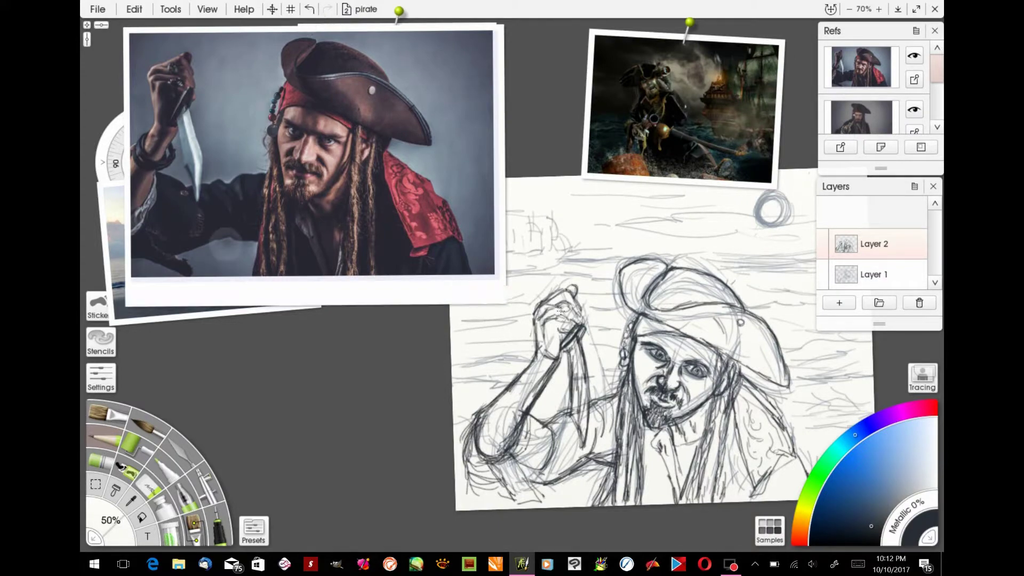
Step: Move the knife-holding pirate photo closer to the drawing, and refine the fist's fingers and the hat's crown
mouse_move(358, 202)
left_mouse_down()
mouse_move(329, 258)
mouse_move(342, 185)
mouse_move(624, 314)
mouse_move(676, 282)
mouse_move(480, 146)
mouse_move(276, 124)
left_mouse_up()
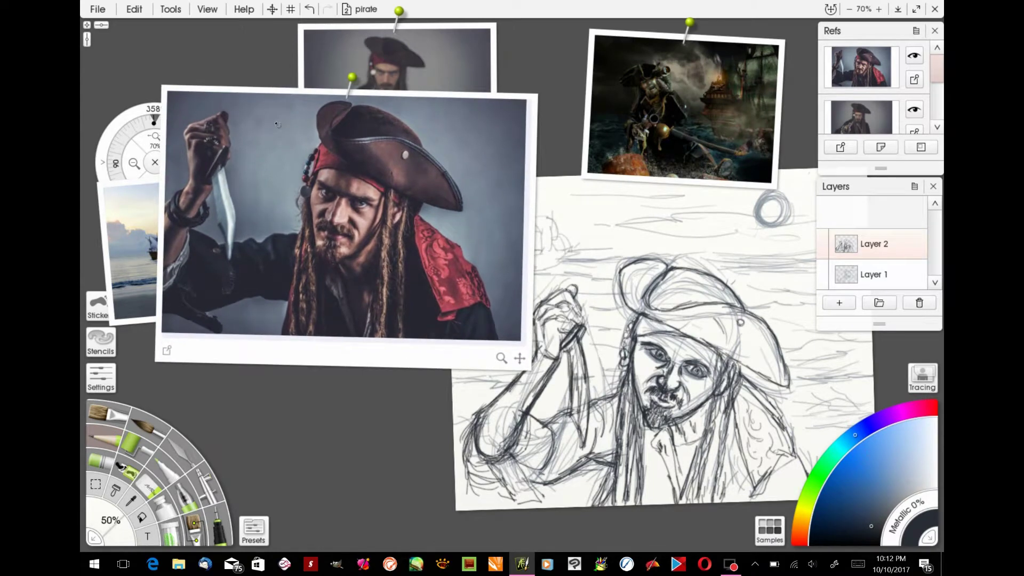
left_click_drag(552, 310, 578, 320)
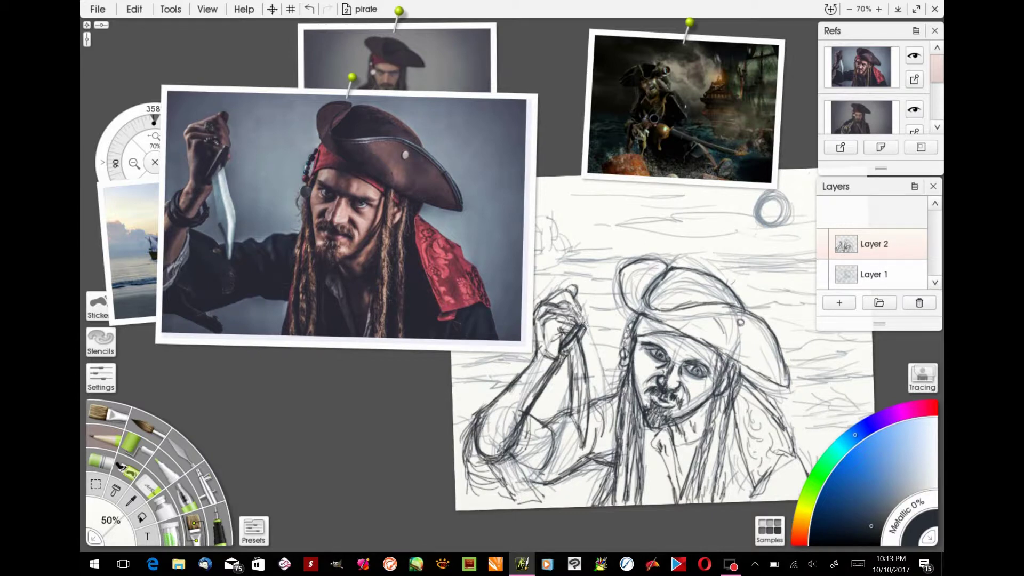
left_click_drag(586, 303, 572, 325)
left_click_drag(658, 281, 693, 301)
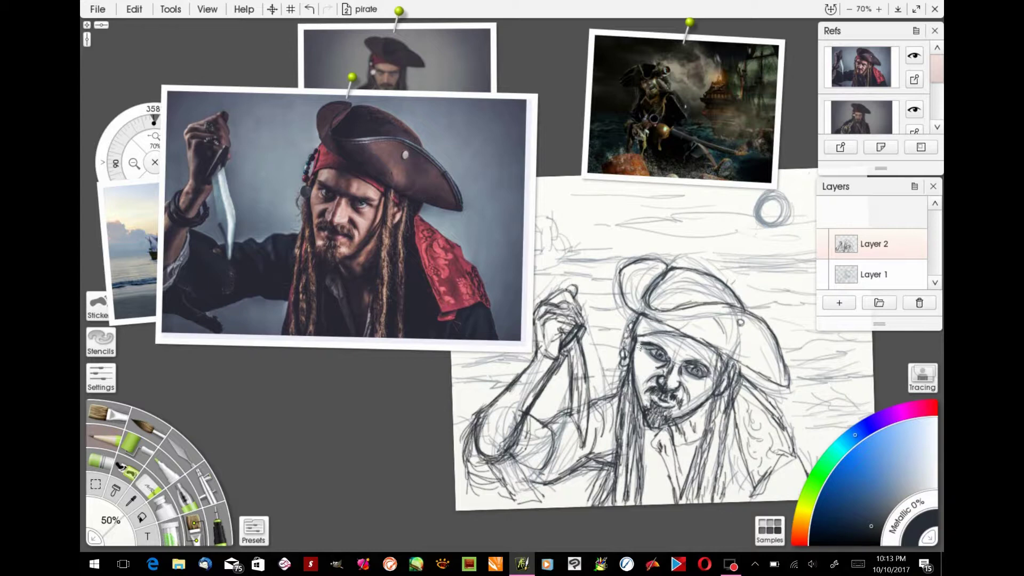
Step: Strengthen the face edge beside the bandana and darken the shirt collar and neck lines below the beard
left_click_drag(642, 338, 634, 357)
left_click_drag(676, 441, 690, 481)
mouse_move(703, 428)
left_mouse_down()
mouse_move(696, 468)
mouse_move(674, 499)
left_mouse_up()
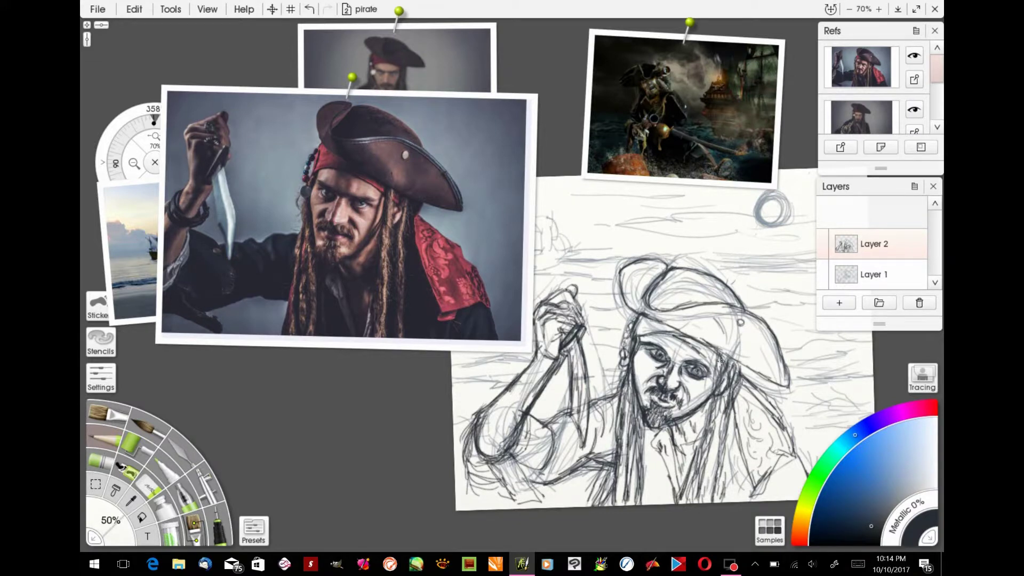
Step: Hide Layer 1 to check the inked pirate outlines on Layer 2, and show the rough sketch again
left_click(869, 275)
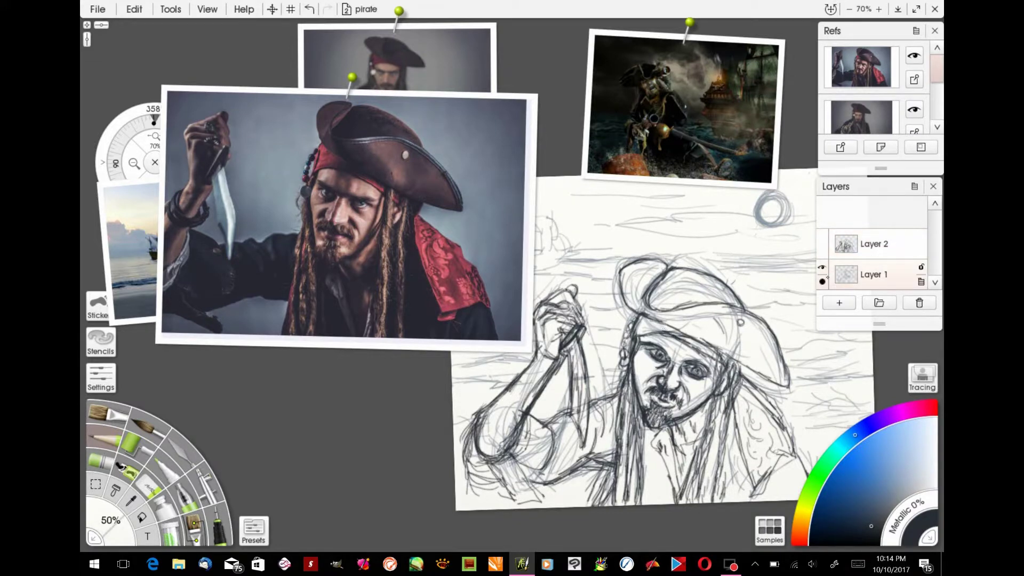
left_click(821, 273)
left_click(873, 244)
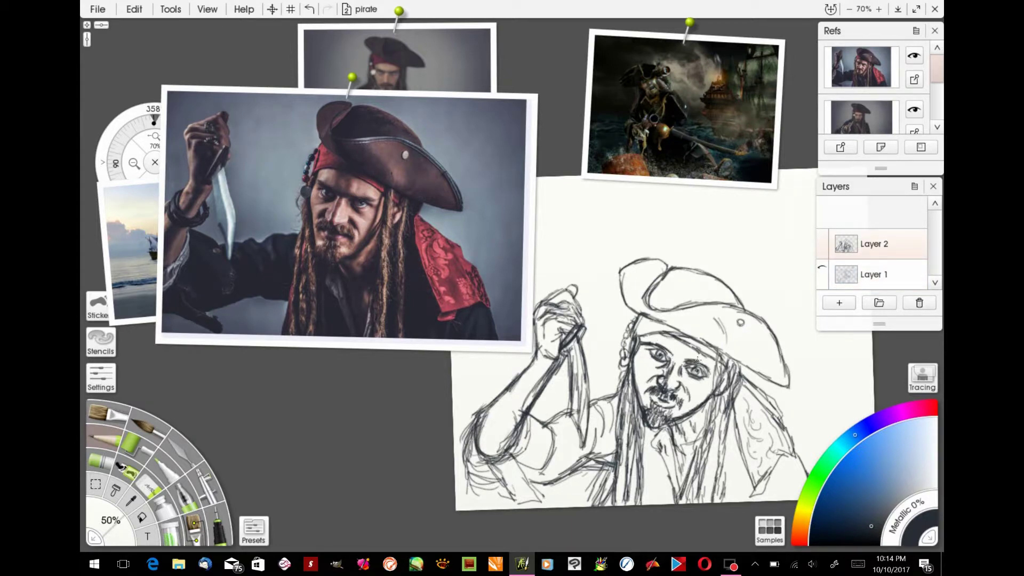
left_click(148, 485)
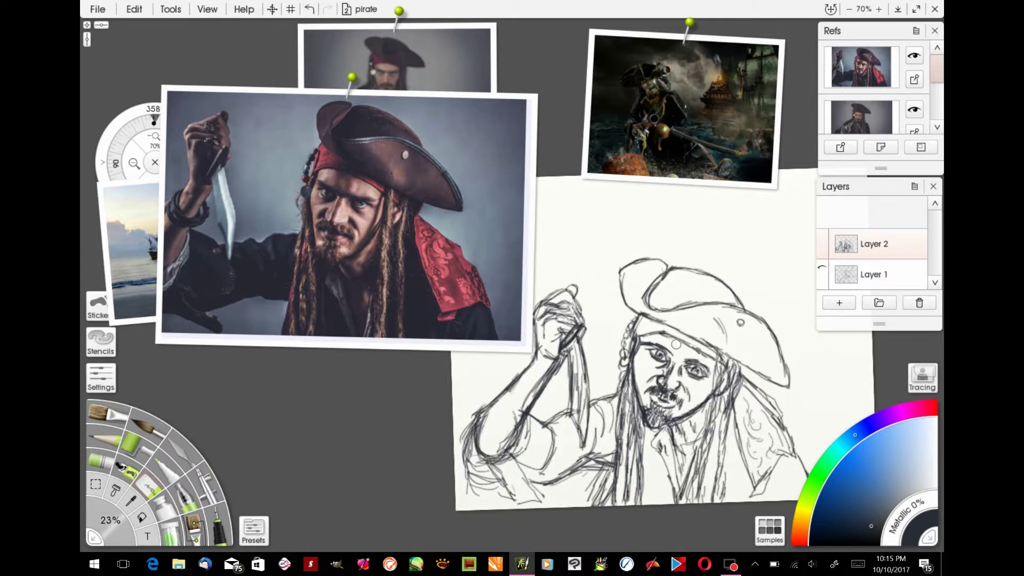
left_click(822, 268)
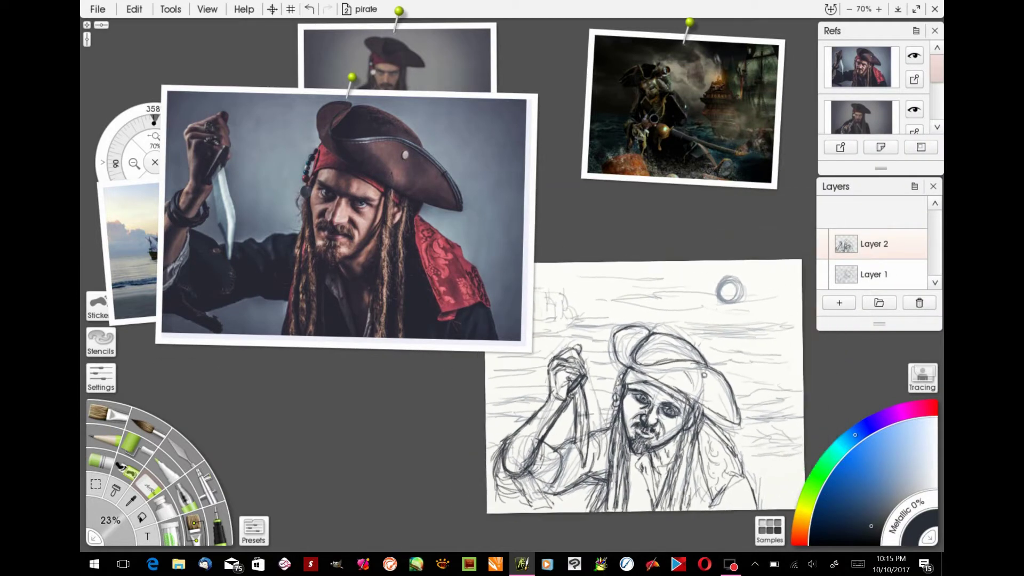
Step: Add a new layer above Layer 2 and ink the horizon line across the whole sea
left_click(838, 302)
left_click(104, 438)
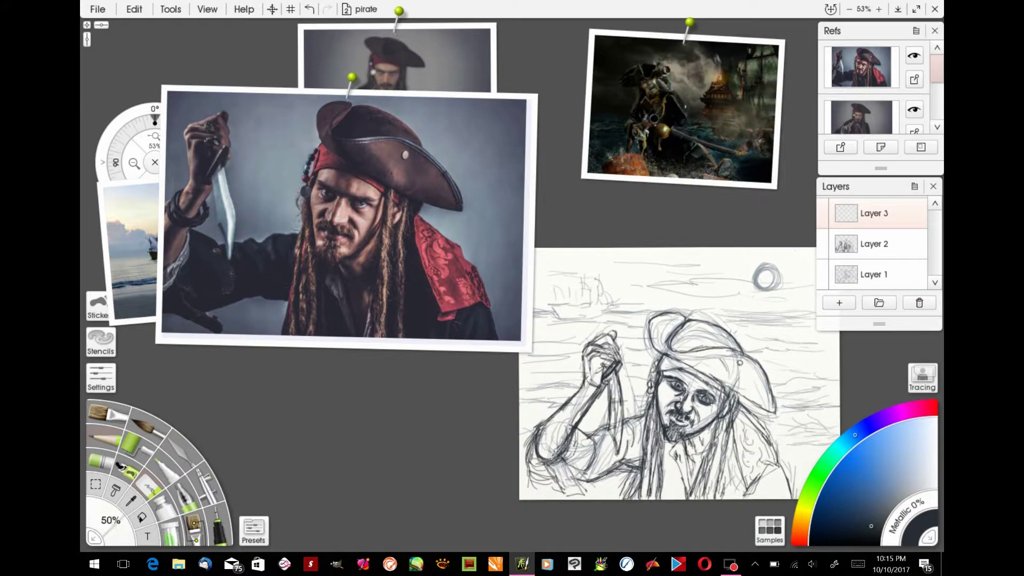
left_click_drag(601, 312, 789, 312)
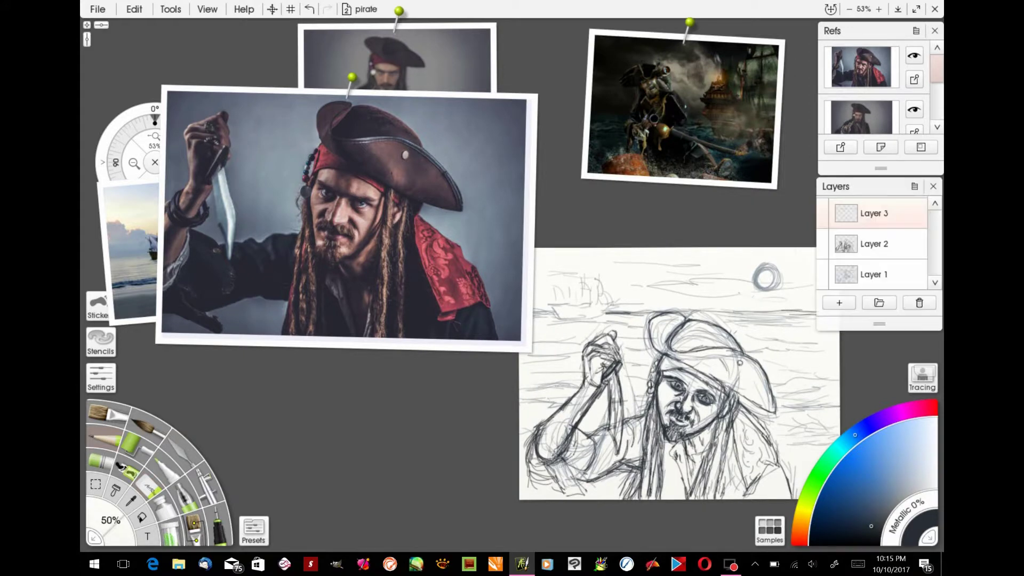
left_click_drag(624, 312, 519, 311)
Step: Bring the ships-at-sea photo forward as a large reference and ink the sketched ship's hull and railing
mouse_move(134, 240)
left_mouse_down()
mouse_move(270, 190)
mouse_move(301, 86)
left_mouse_up()
scroll(679, 374, "up", 4)
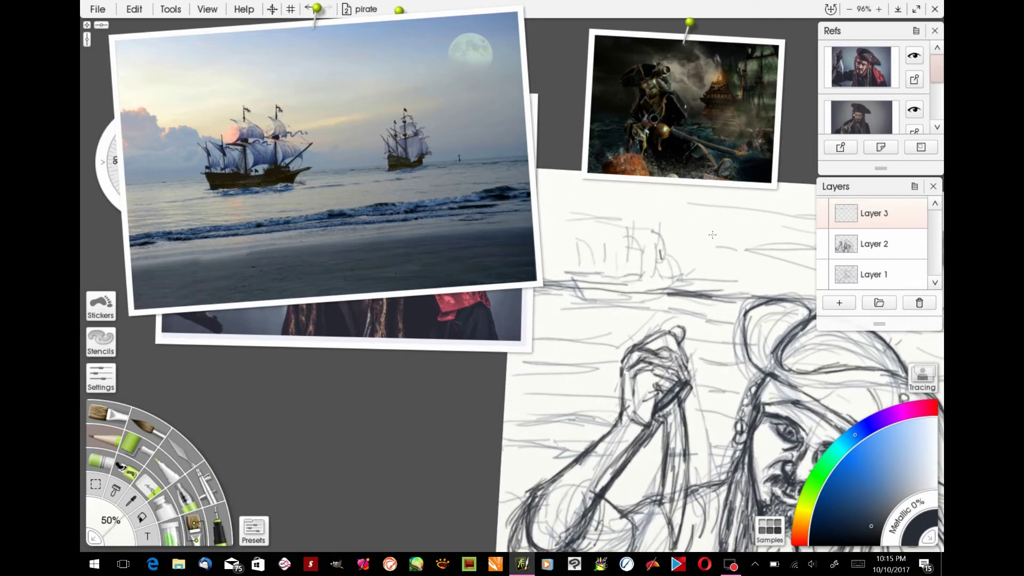
mouse_move(577, 288)
left_mouse_down()
mouse_move(623, 287)
mouse_move(617, 282)
mouse_move(673, 280)
mouse_move(652, 281)
mouse_move(677, 293)
mouse_move(664, 293)
mouse_move(709, 287)
mouse_move(675, 298)
mouse_move(685, 296)
mouse_move(578, 298)
mouse_move(617, 303)
mouse_move(587, 304)
left_mouse_up()
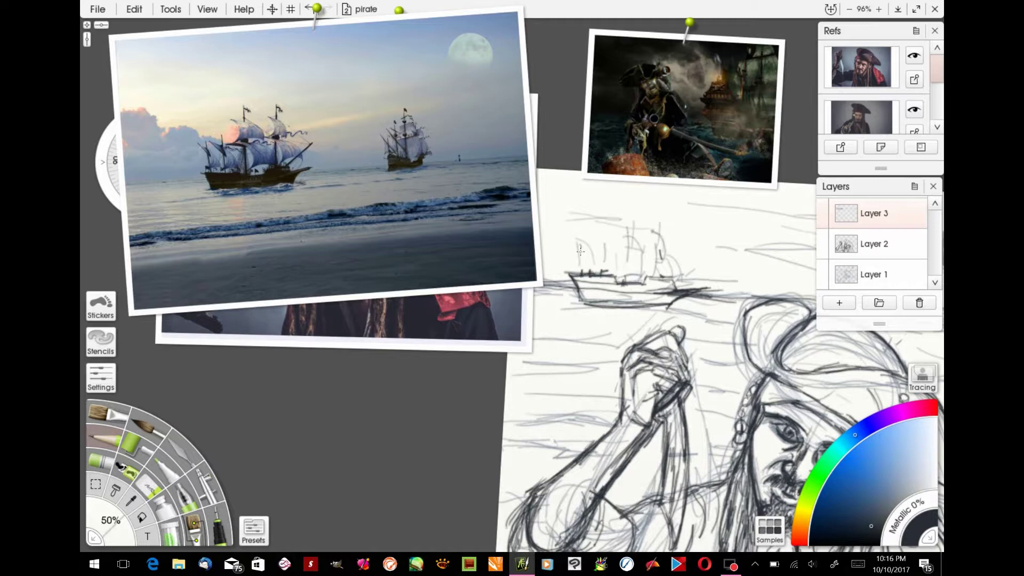
Step: Ink the ship's masts with their flags and the curved sails hanging from them
mouse_move(580, 251)
left_mouse_down()
mouse_move(584, 273)
mouse_move(588, 259)
mouse_move(585, 272)
mouse_move(598, 277)
mouse_move(603, 261)
mouse_move(601, 271)
mouse_move(614, 268)
mouse_move(622, 235)
left_mouse_up()
left_click_drag(622, 277, 624, 213)
mouse_move(624, 252)
left_mouse_down()
mouse_move(626, 215)
mouse_move(639, 223)
mouse_move(640, 255)
mouse_move(621, 250)
mouse_move(652, 277)
mouse_move(642, 259)
mouse_move(627, 279)
mouse_move(656, 250)
mouse_move(656, 219)
mouse_move(626, 252)
left_mouse_up()
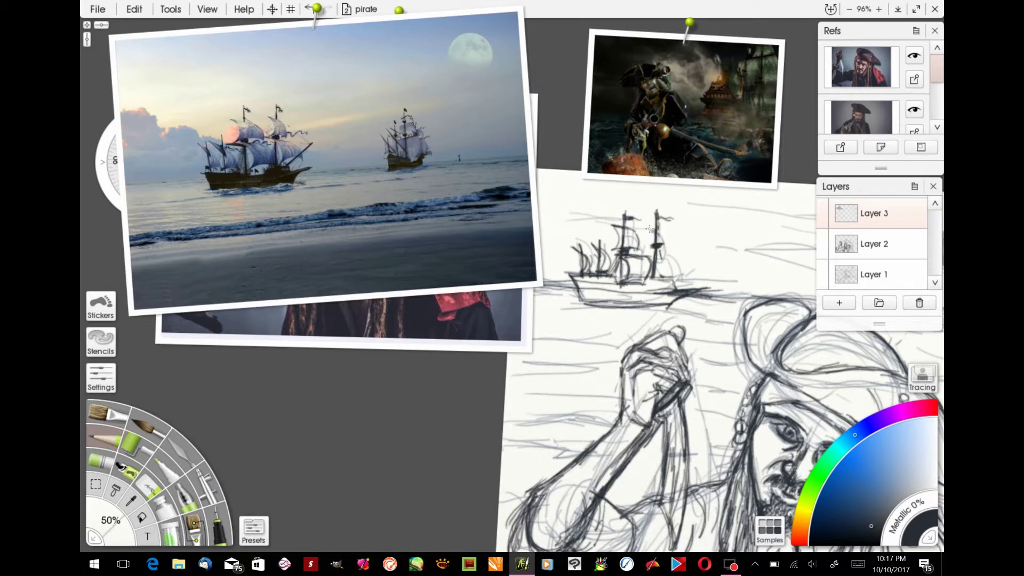
mouse_move(650, 230)
left_mouse_down()
mouse_move(662, 226)
mouse_move(667, 256)
mouse_move(658, 261)
mouse_move(664, 254)
left_mouse_up()
right_click(889, 564)
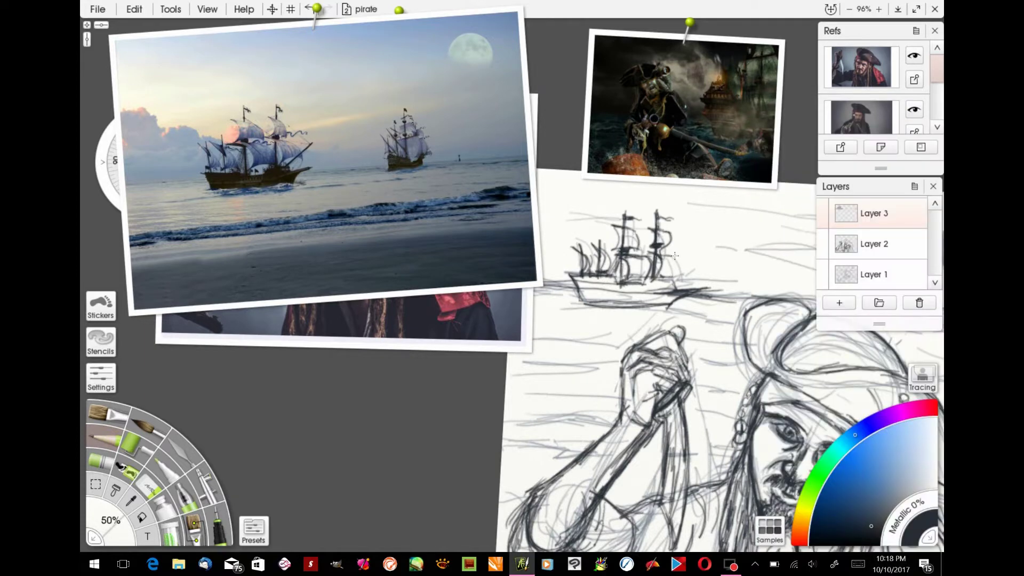
Step: Add the ship's bowsprit, front sail and rigging, detail the hull, and draw a wavy pennant at the bow
mouse_move(658, 255)
left_mouse_down()
mouse_move(669, 272)
mouse_move(681, 272)
mouse_move(660, 281)
mouse_move(699, 250)
left_mouse_up()
mouse_move(653, 279)
left_mouse_down()
mouse_move(700, 250)
mouse_move(666, 271)
left_mouse_up()
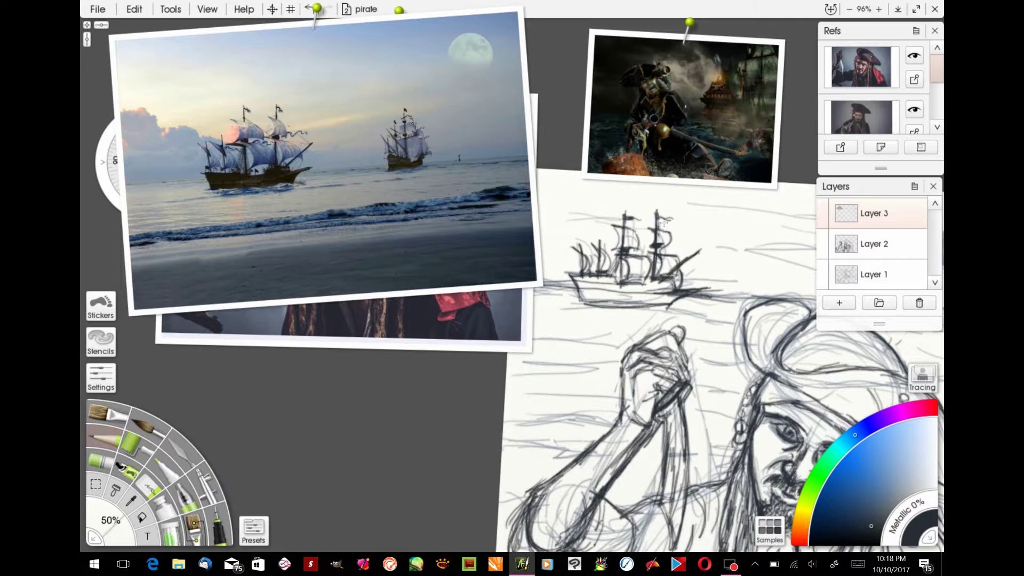
mouse_move(661, 224)
left_mouse_down()
mouse_move(696, 250)
mouse_move(687, 255)
left_mouse_up()
mouse_move(628, 228)
left_mouse_down()
mouse_move(682, 277)
mouse_move(593, 296)
mouse_move(649, 288)
left_mouse_up()
left_click_drag(577, 279, 681, 300)
scroll(681, 300, "down", 2)
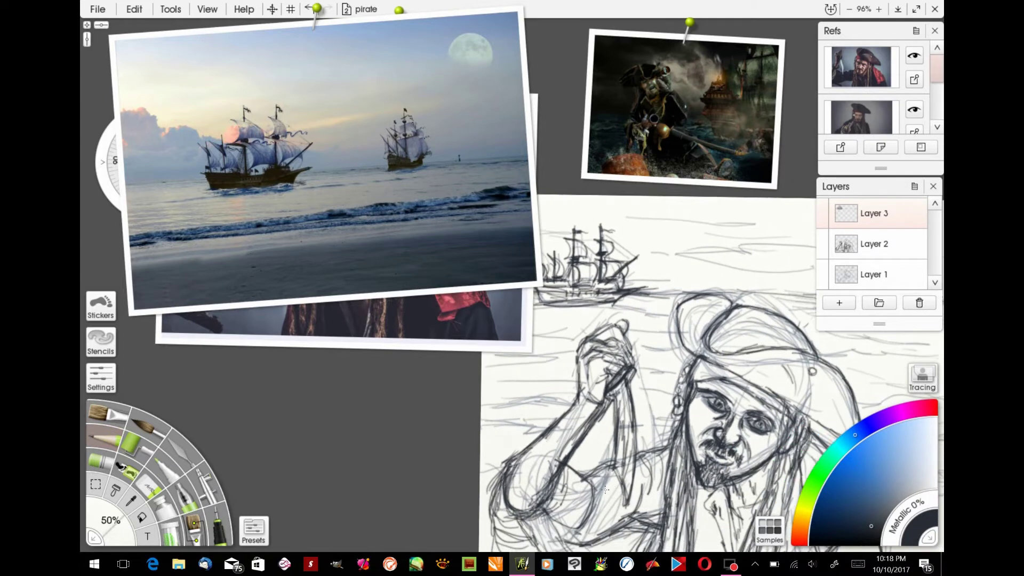
mouse_move(614, 255)
left_mouse_down()
mouse_move(654, 247)
mouse_move(643, 253)
left_mouse_up()
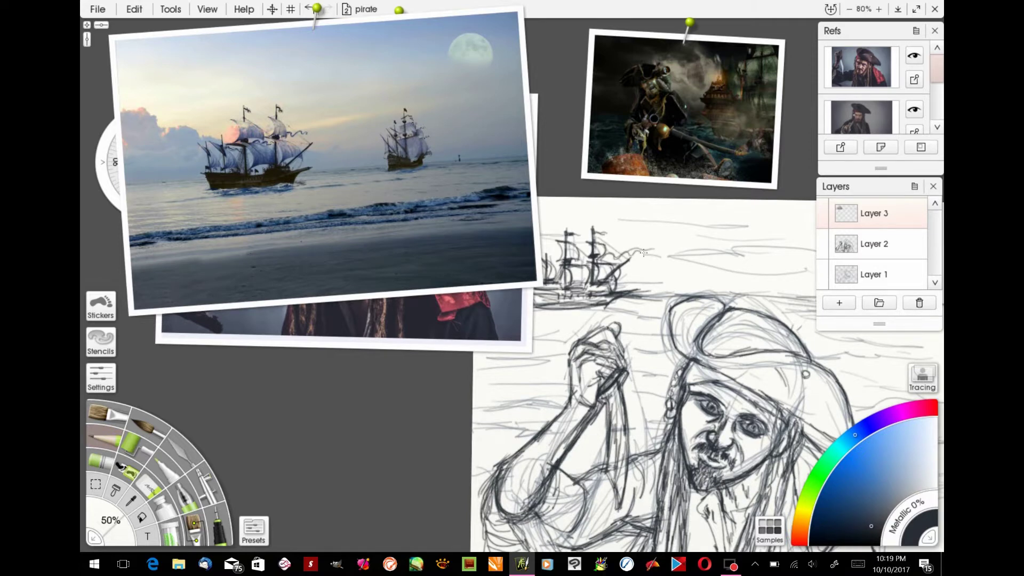
Step: Outline the moon freehand with dark circular strokes
scroll(657, 239, "down", 2)
mouse_move(697, 224)
left_mouse_down()
mouse_move(697, 255)
mouse_move(709, 239)
mouse_move(702, 230)
mouse_move(693, 249)
left_mouse_up()
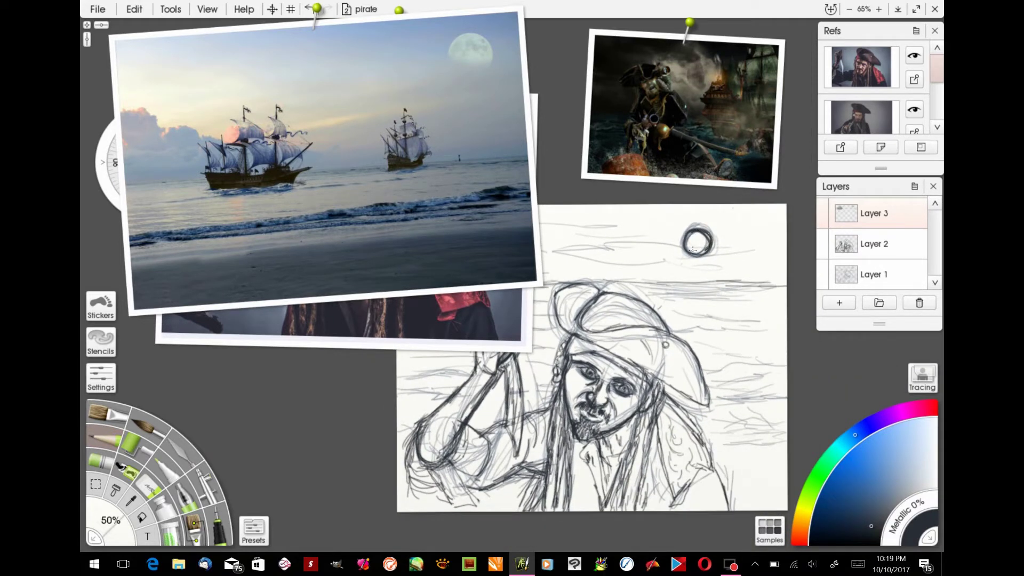
Step: Add the Ellipses stencil from the Favorites group and shrink it to a small size beside the moon
left_click(171, 9)
mouse_move(251, 153)
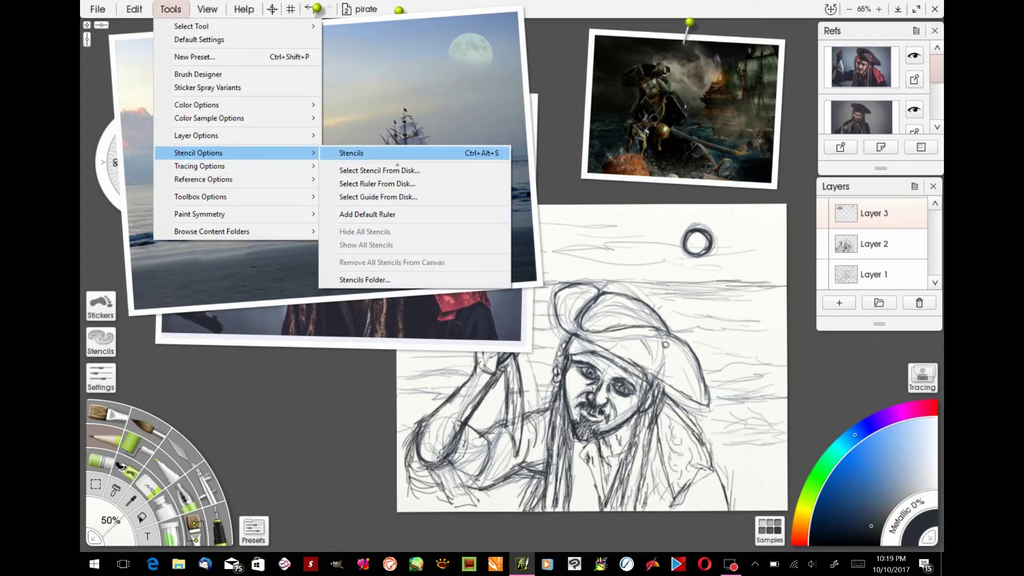
left_click(363, 153)
left_click(233, 195)
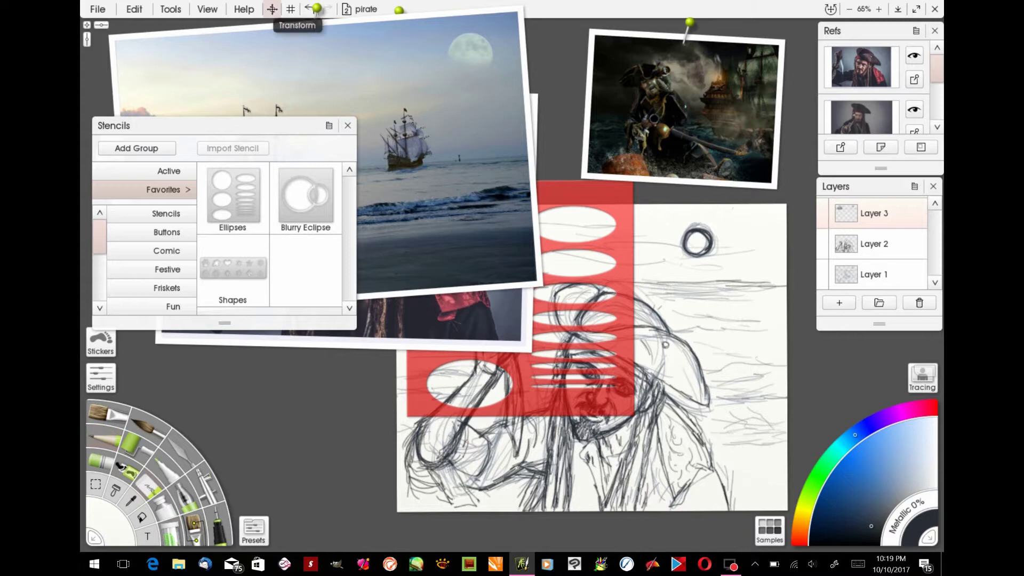
left_click(272, 9)
left_click_drag(532, 221, 687, 247)
left_click_drag(787, 207, 691, 280)
mouse_move(676, 321)
left_mouse_down()
mouse_move(711, 261)
mouse_move(636, 244)
left_mouse_up()
left_click(343, 436)
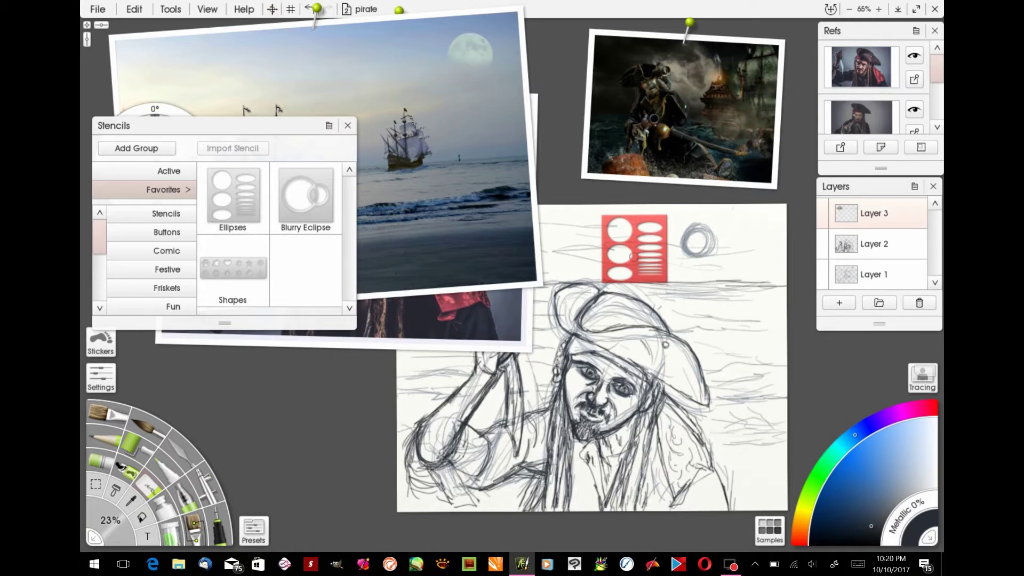
Step: Move and resize the Ellipses stencil so that its top large circle fits around the sketched moon
right_click(633, 243)
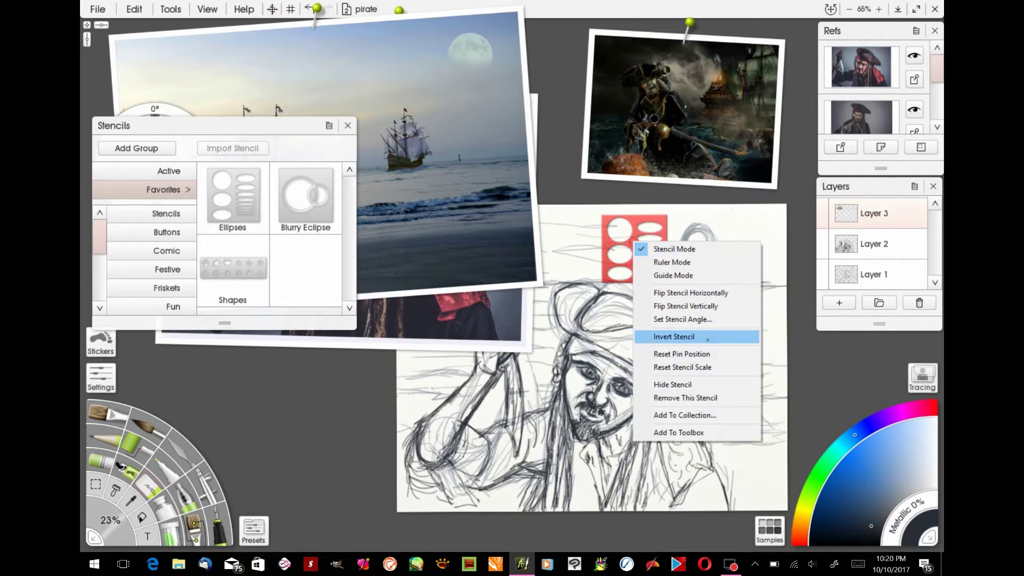
left_click(707, 339)
left_click_drag(635, 229, 708, 254)
left_click_drag(745, 225, 756, 219)
left_click(343, 436)
left_click(117, 436)
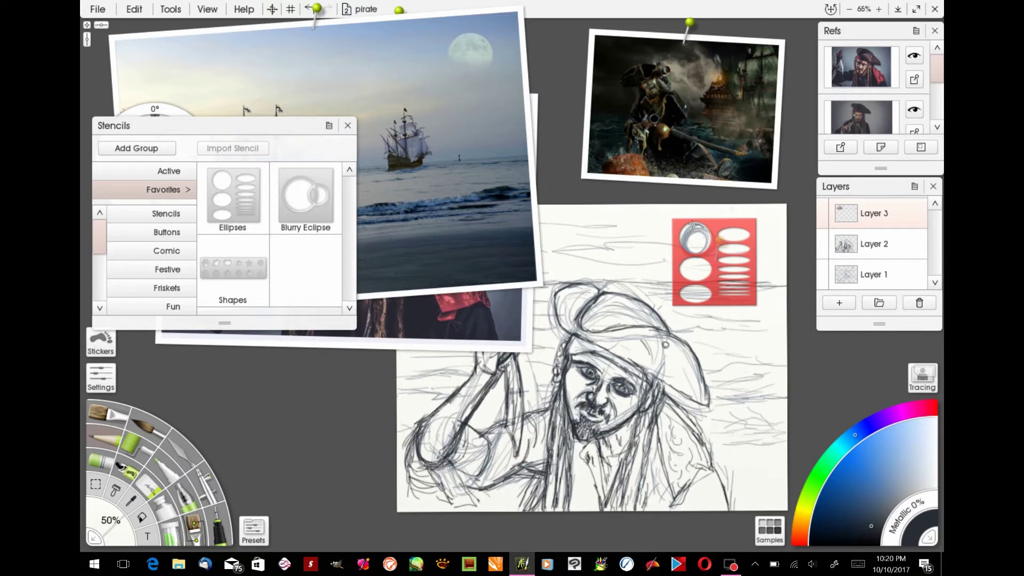
Step: Trace the moon's outline inside the stencil's circle and erase the excess strokes within it
left_click_drag(686, 228, 696, 227)
left_click_drag(638, 415, 633, 436)
left_click_drag(661, 383, 646, 424)
key("e")
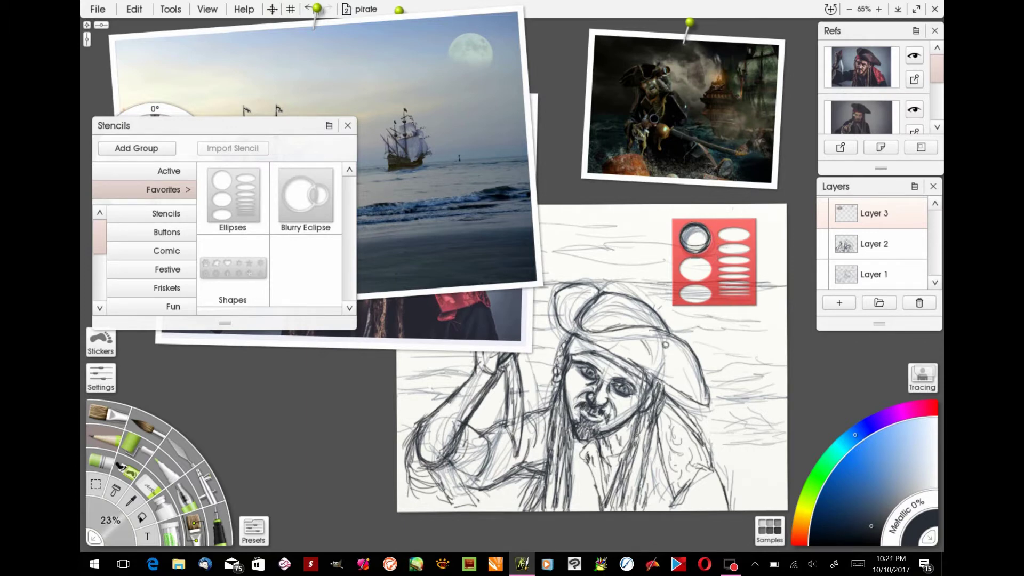
mouse_move(684, 246)
left_mouse_down()
mouse_move(708, 243)
mouse_move(698, 224)
mouse_move(681, 232)
mouse_move(712, 241)
mouse_move(687, 224)
mouse_move(698, 252)
mouse_move(681, 243)
mouse_move(708, 248)
mouse_move(679, 242)
mouse_move(709, 245)
mouse_move(680, 231)
mouse_move(717, 238)
mouse_move(695, 248)
mouse_move(701, 230)
mouse_move(693, 226)
mouse_move(704, 252)
mouse_move(690, 249)
mouse_move(708, 248)
mouse_move(693, 250)
mouse_move(679, 233)
mouse_move(701, 244)
left_mouse_up()
key("p")
key("e")
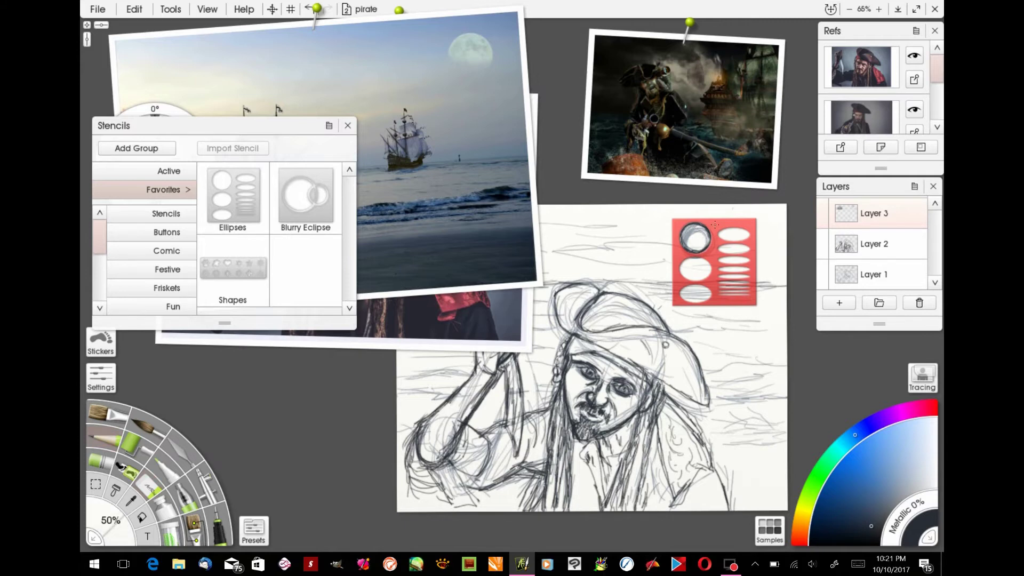
Step: Remove the Ellipses stencil from the canvas
right_click(714, 224)
left_click(764, 376)
scroll(763, 376, "down", 3)
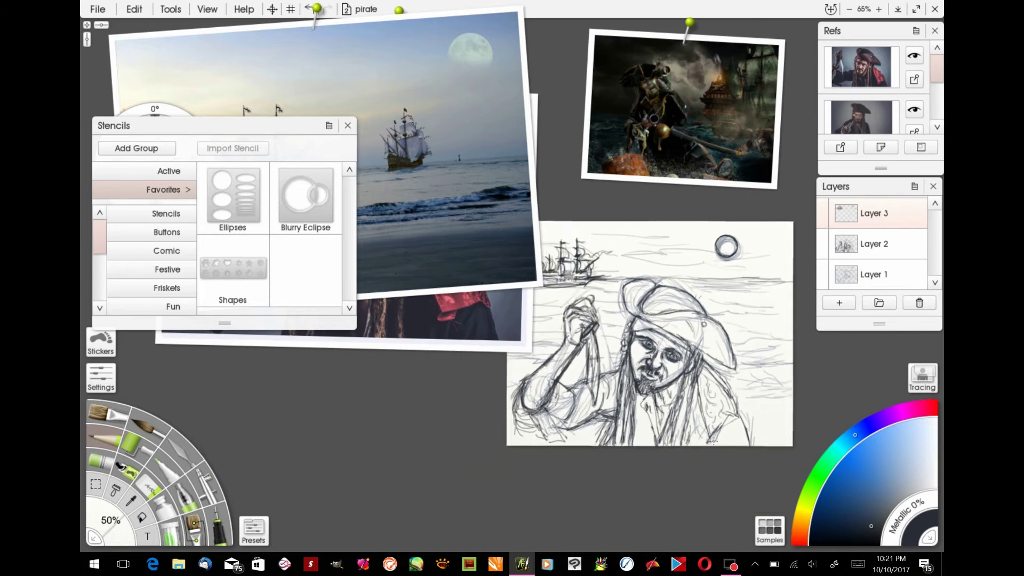
Step: Toggle Layer 1's visibility to compare the inked ship, moon and pirate with the rough sketch
left_click(821, 267)
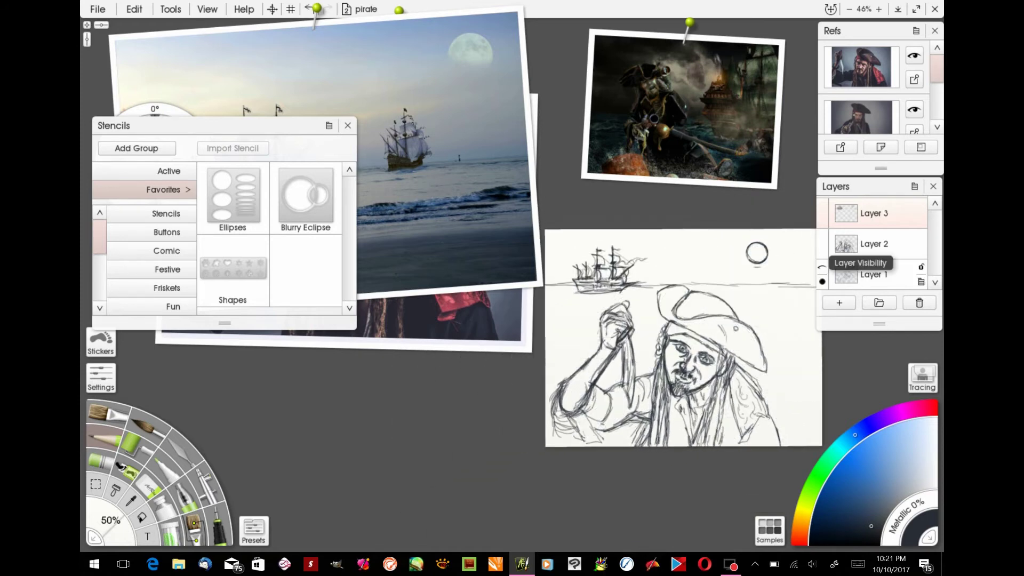
left_click(822, 268)
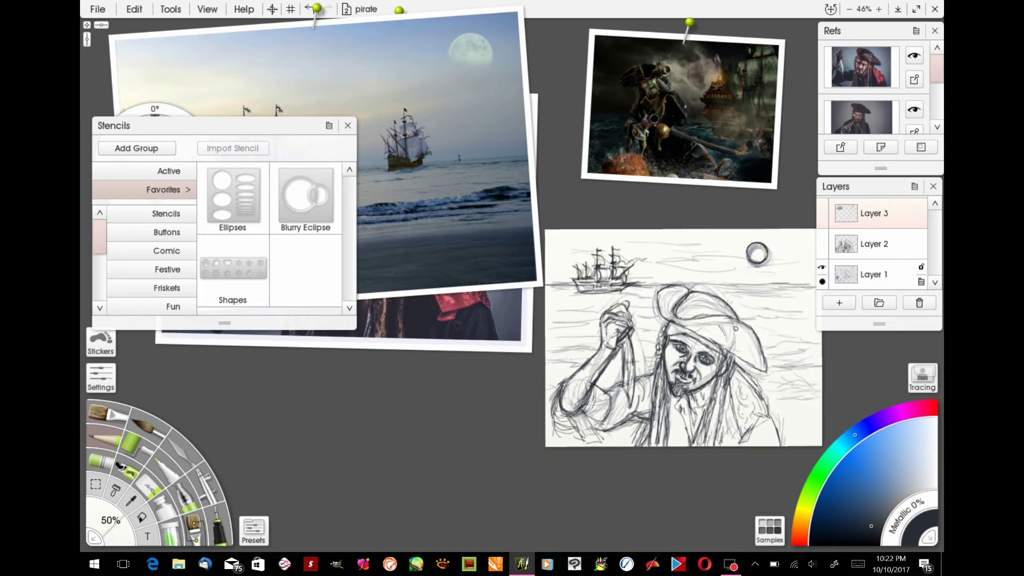
left_click(821, 268)
left_click(822, 268)
Step: Ink horizontal cloud lines across the sky around the moon and ship, and the first wave lines below the horizon
mouse_move(771, 307)
left_mouse_down()
mouse_move(739, 307)
mouse_move(804, 312)
left_mouse_up()
left_click_drag(776, 296, 725, 292)
mouse_move(715, 254)
left_mouse_down()
mouse_move(661, 262)
mouse_move(808, 261)
left_mouse_up()
mouse_move(808, 261)
left_mouse_down()
mouse_move(717, 269)
mouse_move(629, 242)
mouse_move(671, 241)
left_mouse_up()
left_click_drag(576, 248, 549, 245)
left_click_drag(563, 308, 603, 308)
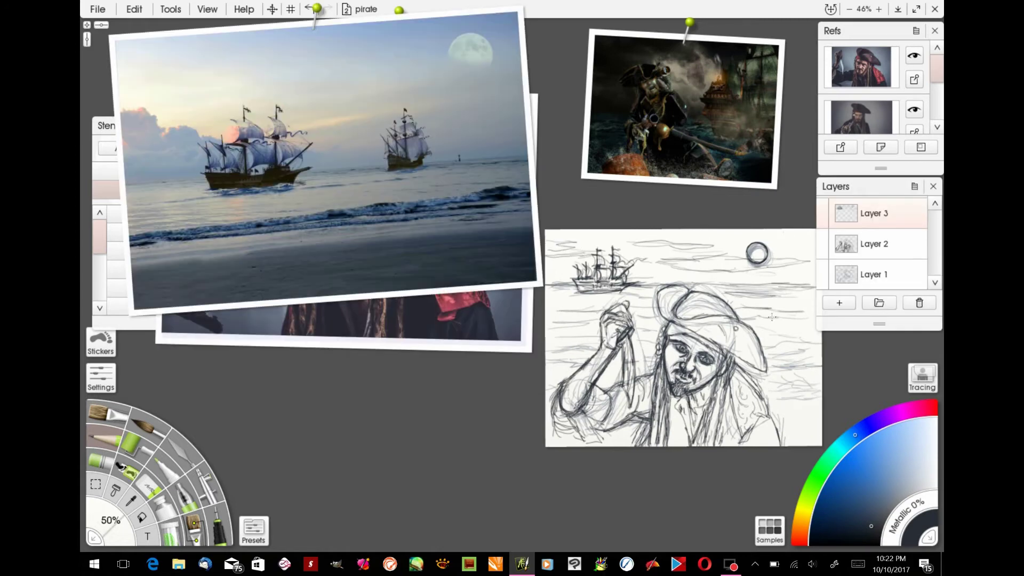
Step: Ink more wave lines in the sea beside the hat and shoulder and around the raised arm
left_click_drag(746, 313, 795, 315)
mouse_move(772, 341)
left_mouse_down()
mouse_move(812, 350)
mouse_move(777, 349)
mouse_move(814, 365)
left_mouse_up()
left_click_drag(816, 371, 784, 373)
left_click_drag(656, 348, 547, 353)
left_click_drag(547, 357, 621, 365)
left_click_drag(778, 361, 797, 360)
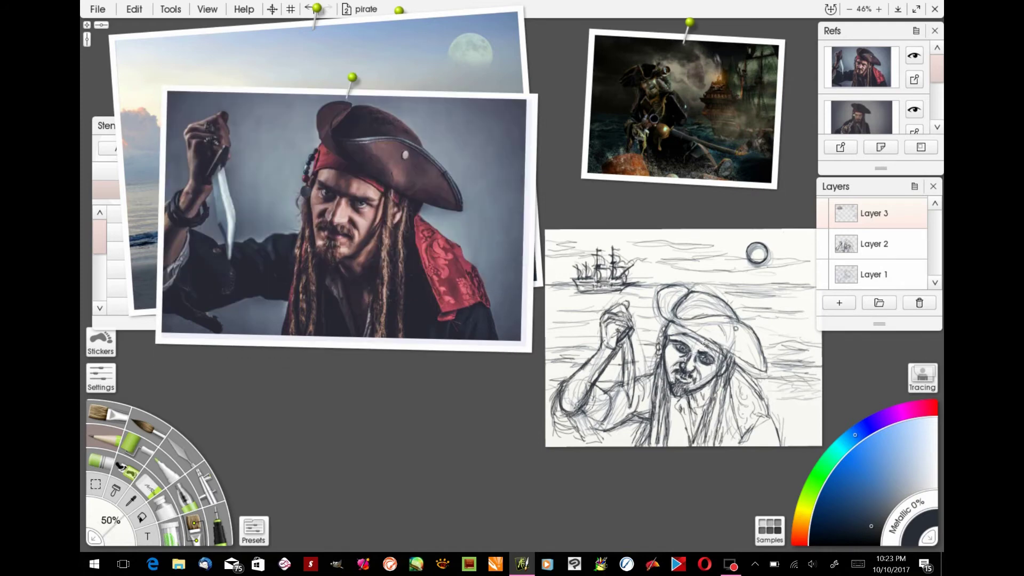
Step: Try a stroke between the hat and the moon, and undo it
left_click_drag(725, 277, 738, 240)
left_click(309, 8)
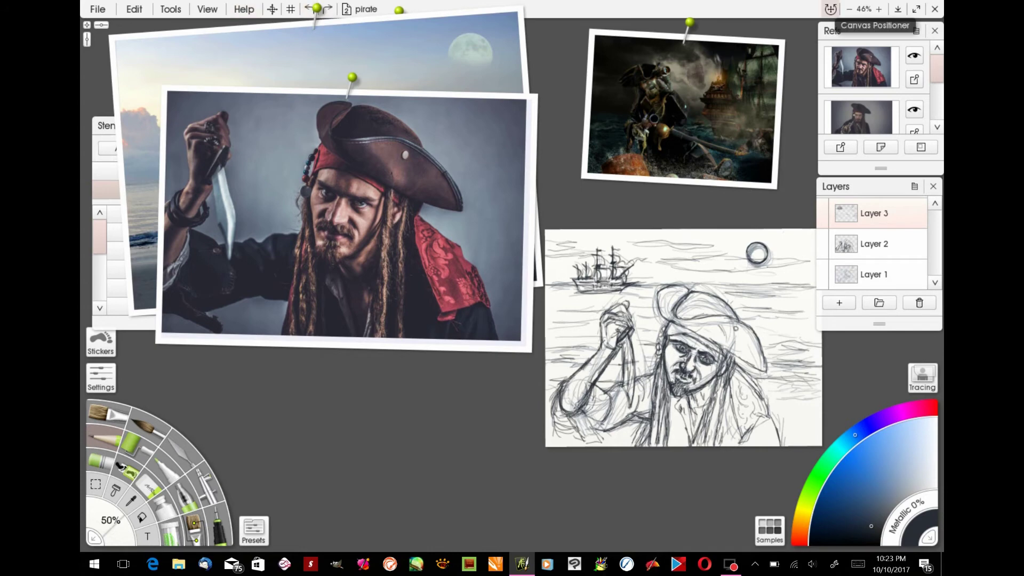
Step: Hide the rough sketch on Layer 1 so that only the inked lines show
left_click(831, 9)
left_click(175, 163)
left_click(175, 163)
left_click_drag(154, 184, 86, 170)
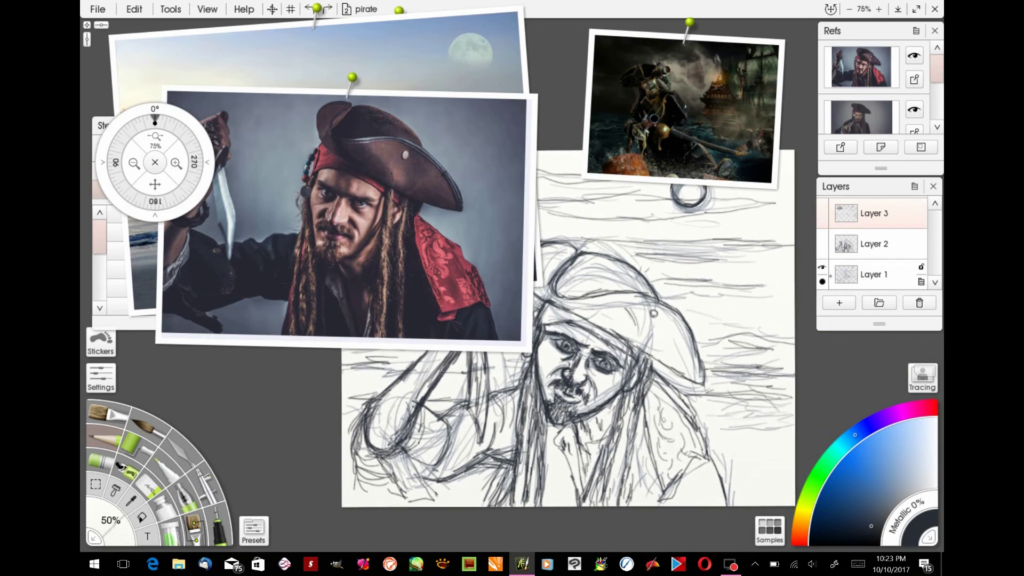
left_click(821, 279)
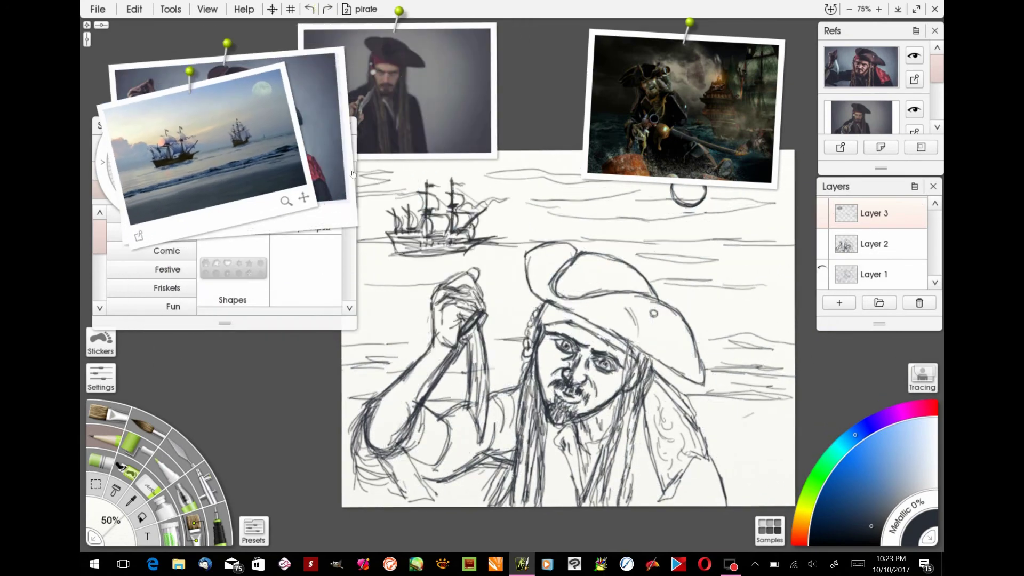